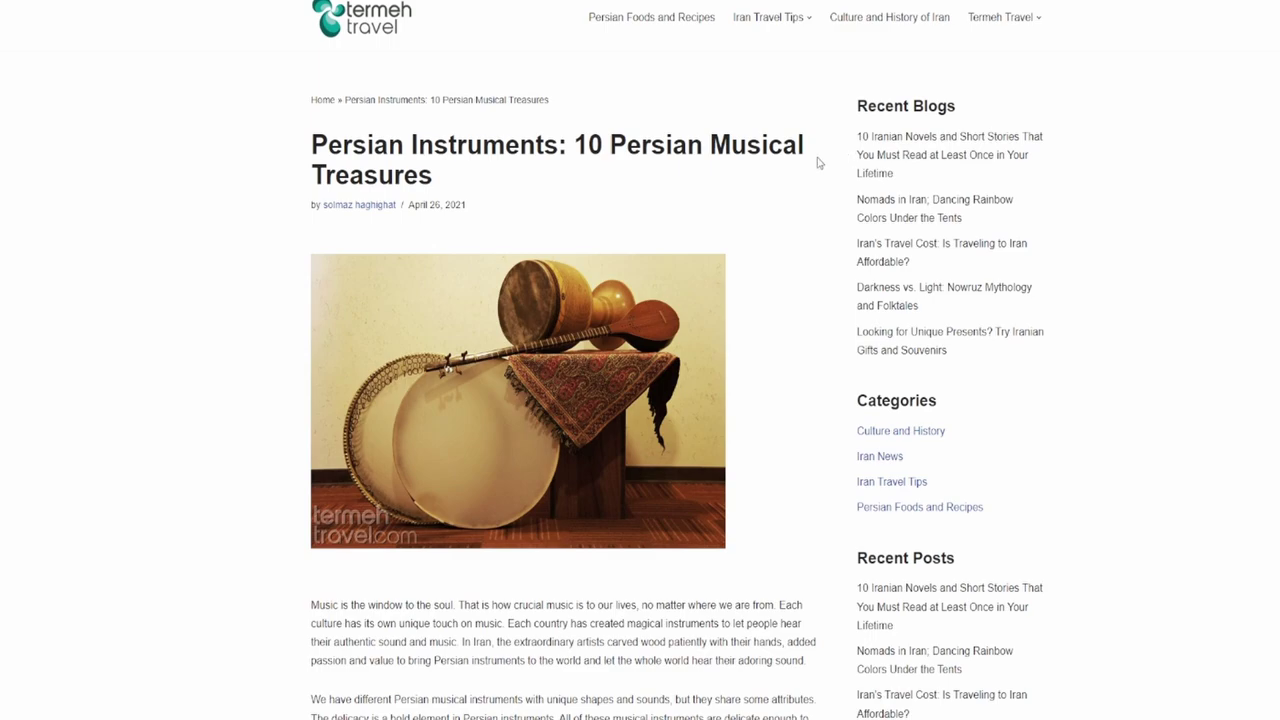
Step: Play the embedded Santoor solo video on the Termeh Travel blog
scroll(269, 206, down, 5)
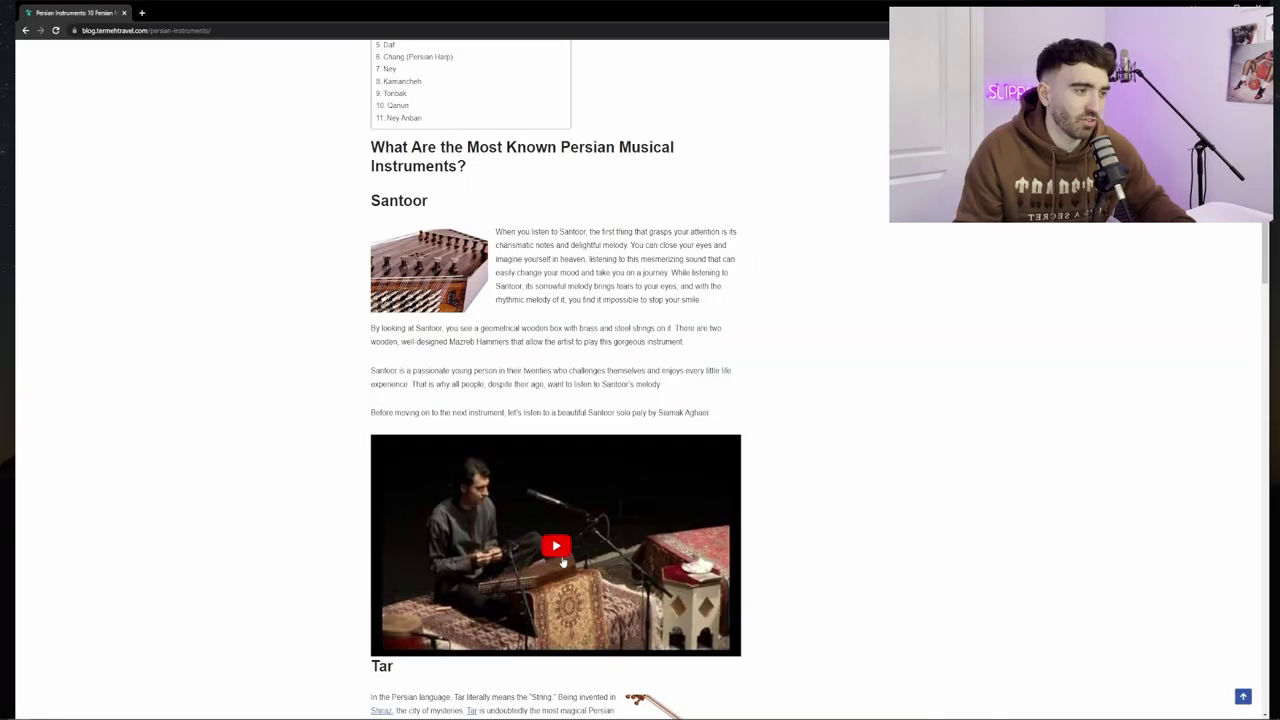
click(558, 548)
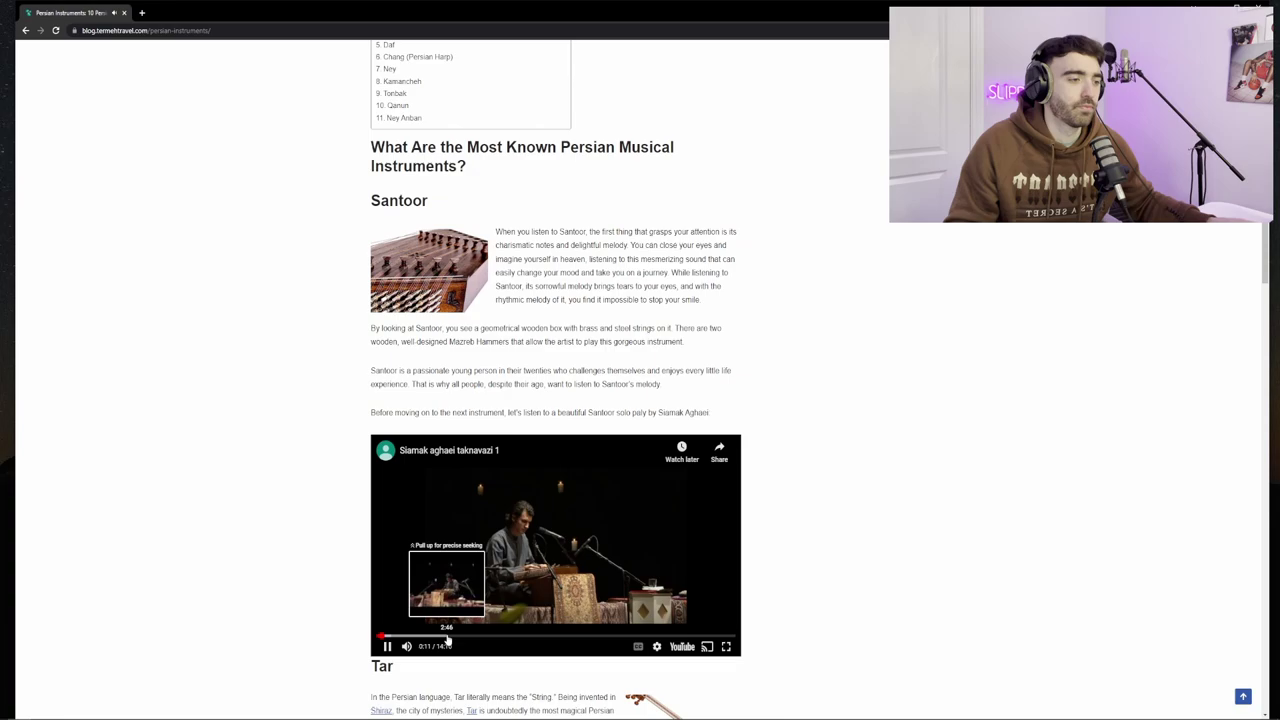
scroll(446, 640, down, 2)
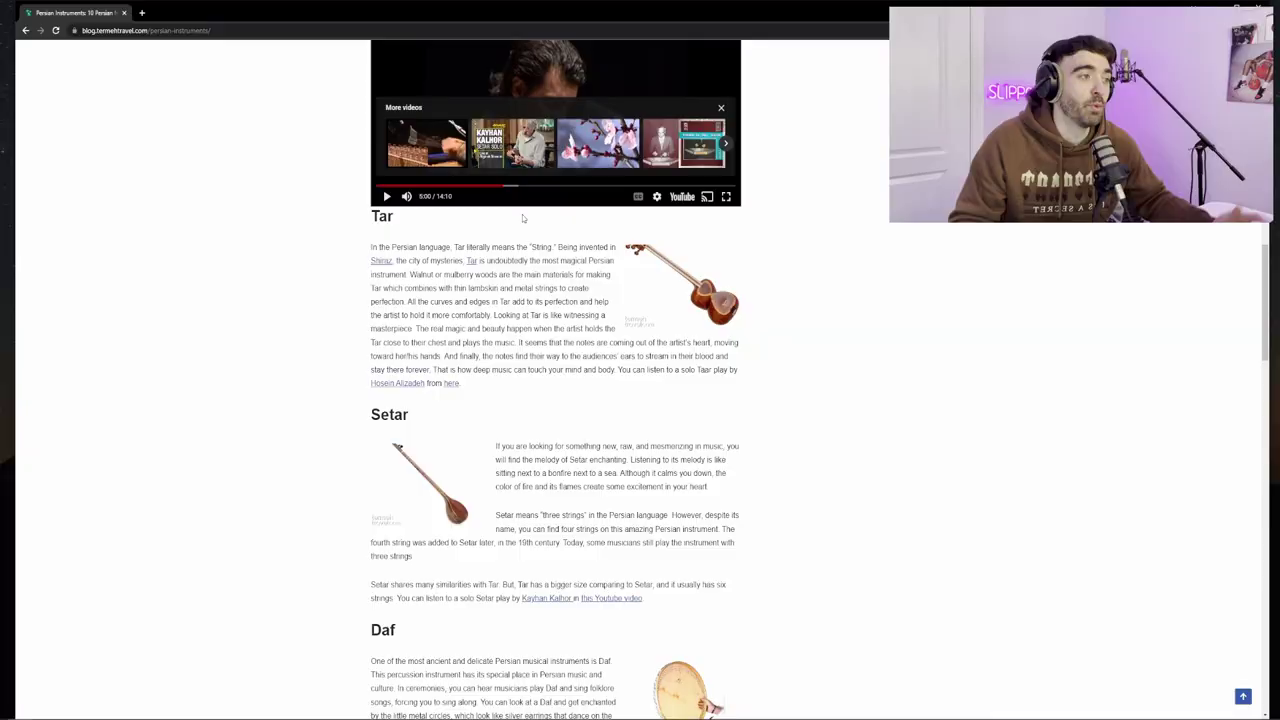
Step: Open the linked ney solo on YouTube and seek ahead to about 3:41
click(611, 598)
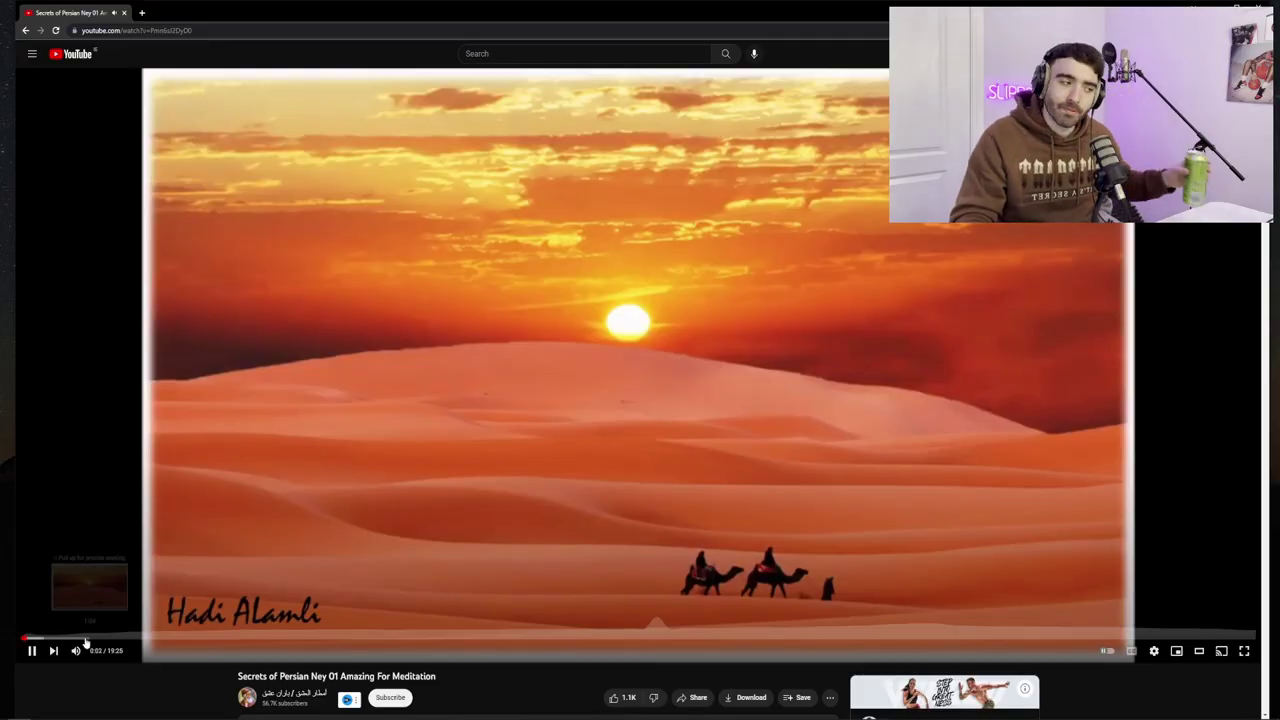
click(84, 638)
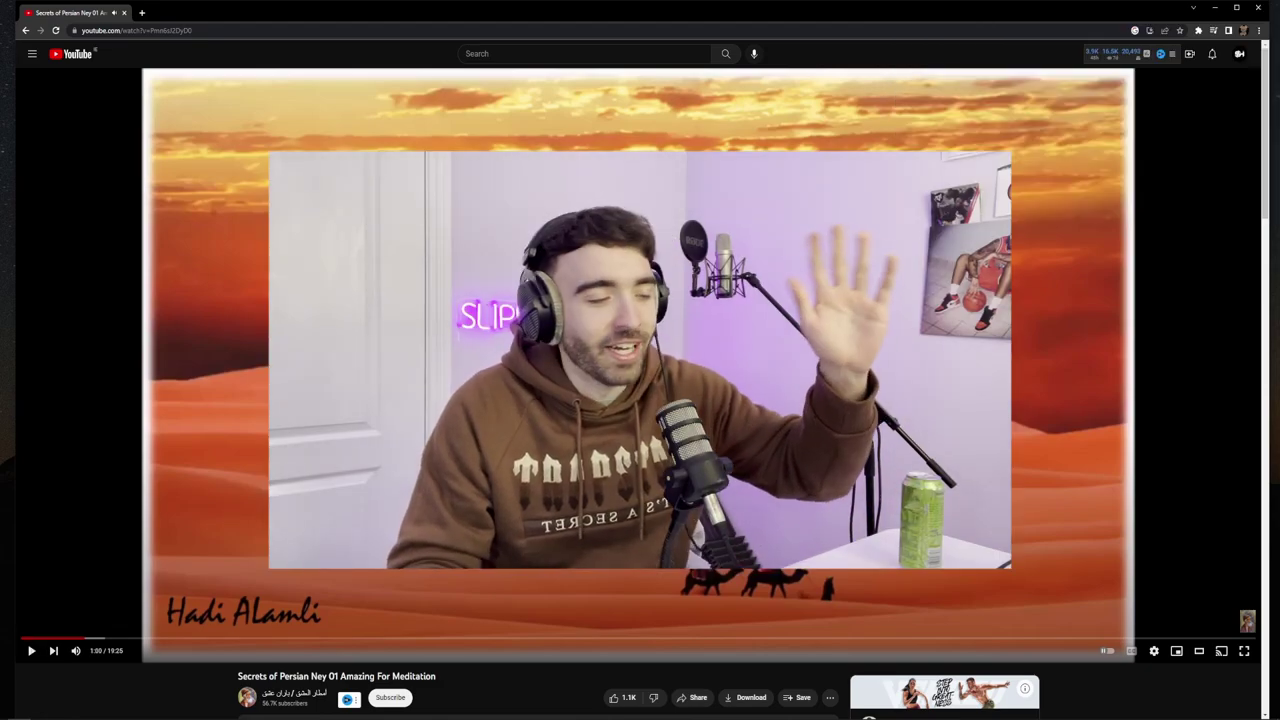
click(256, 638)
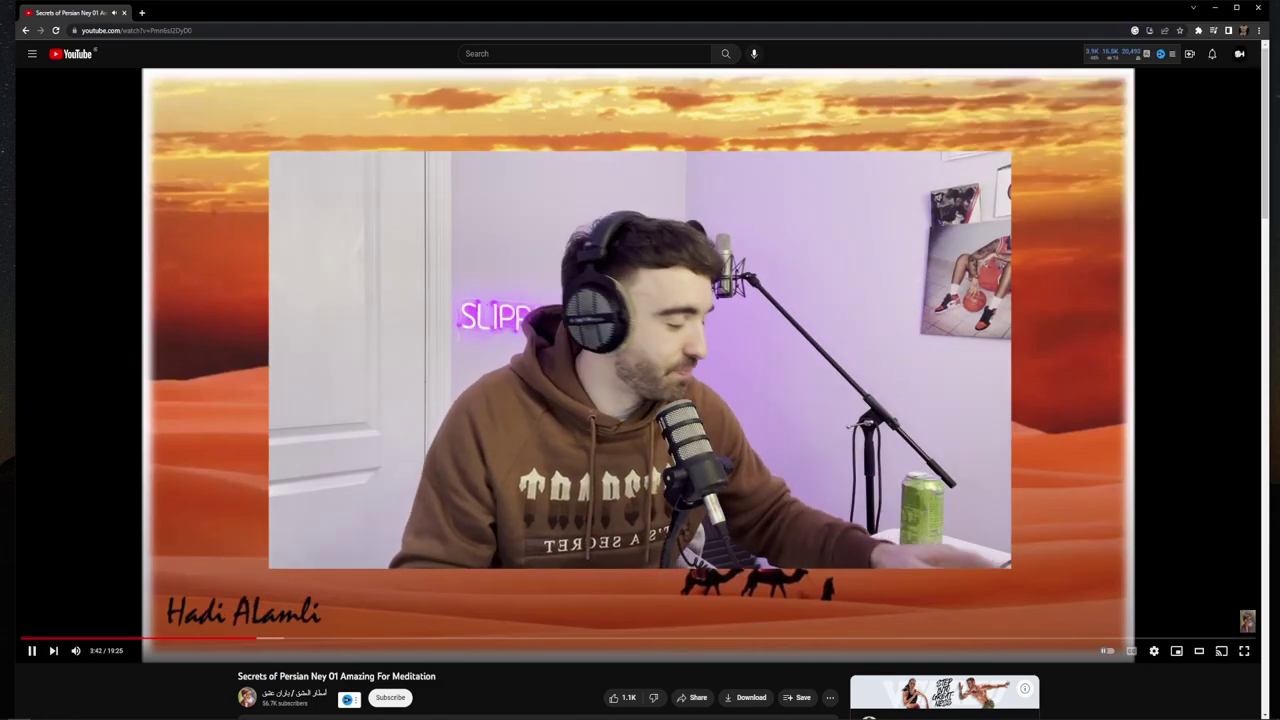
Step: Resume the ney video at 4:54 and audition the ney sample from around bar 153
click(333, 637)
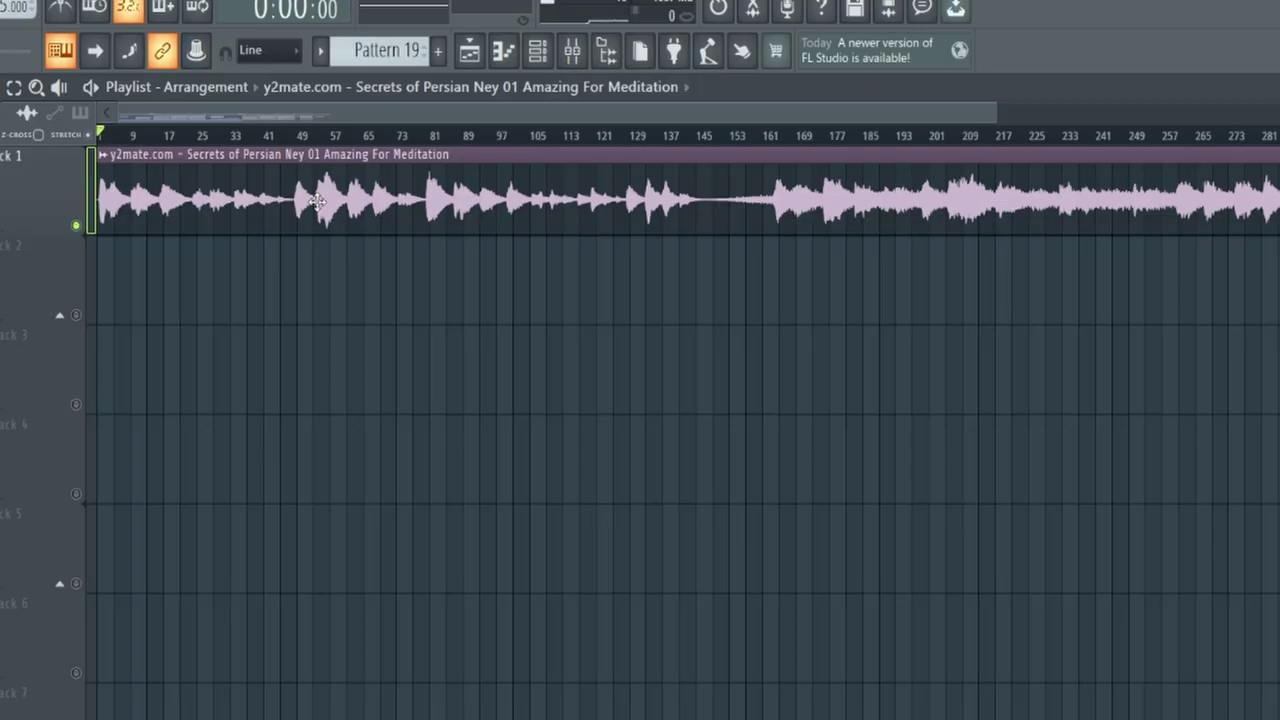
click(737, 135)
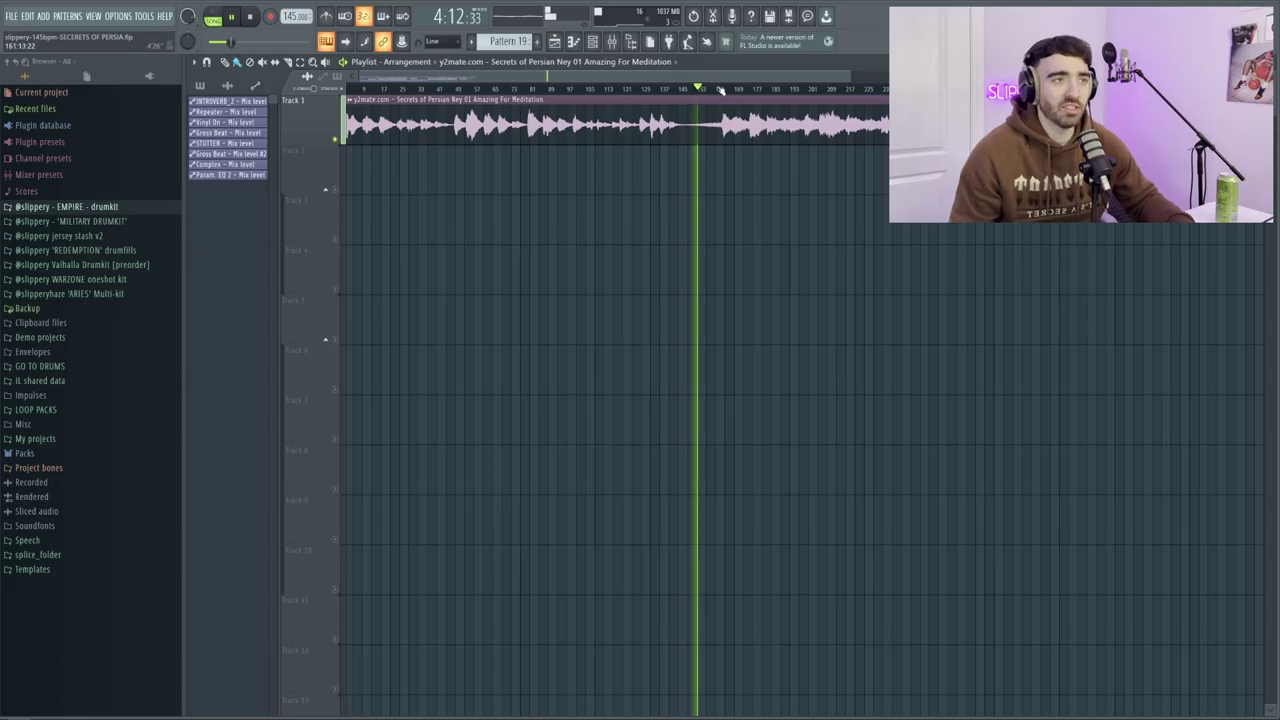
scroll(720, 90, up, 5)
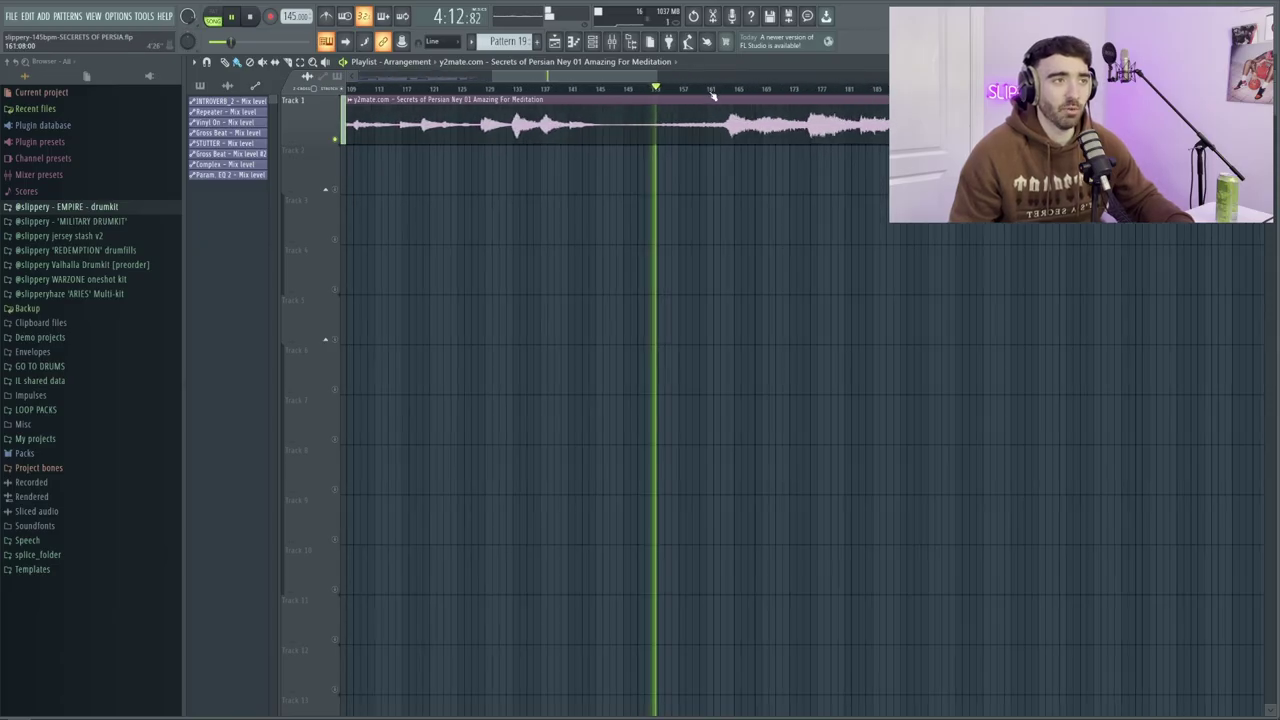
click(519, 142)
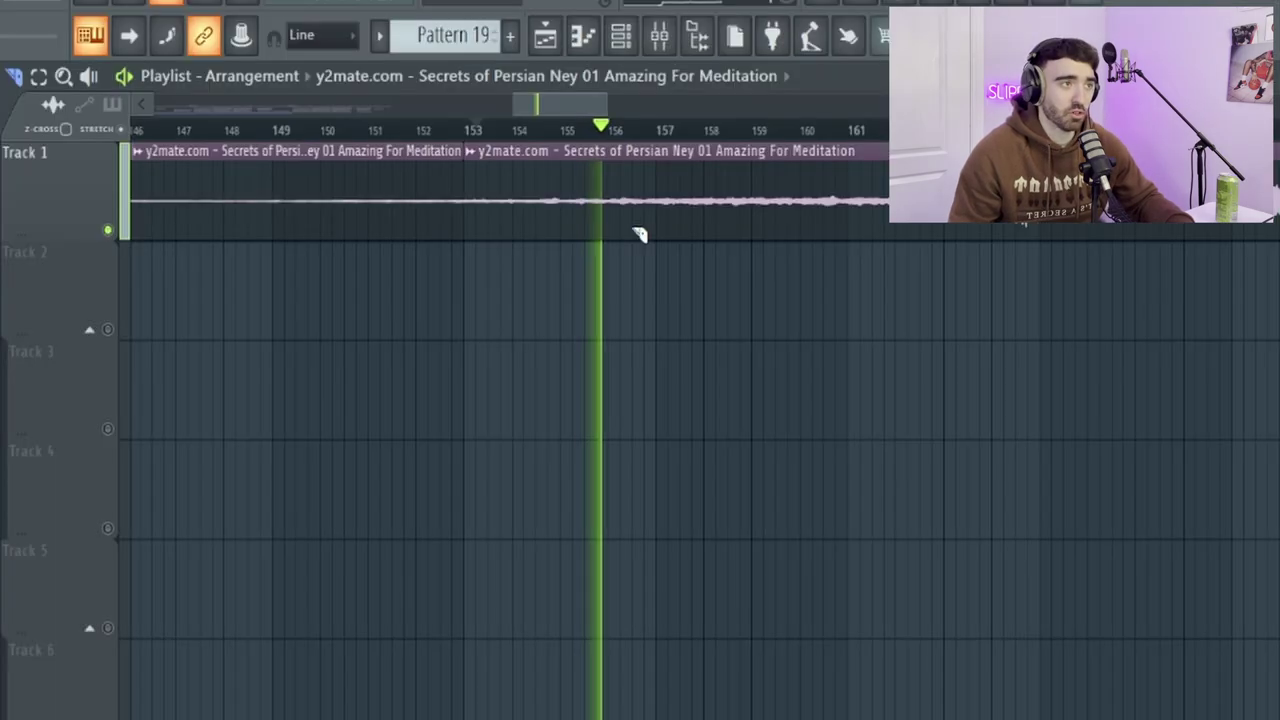
key(ctrl+z)
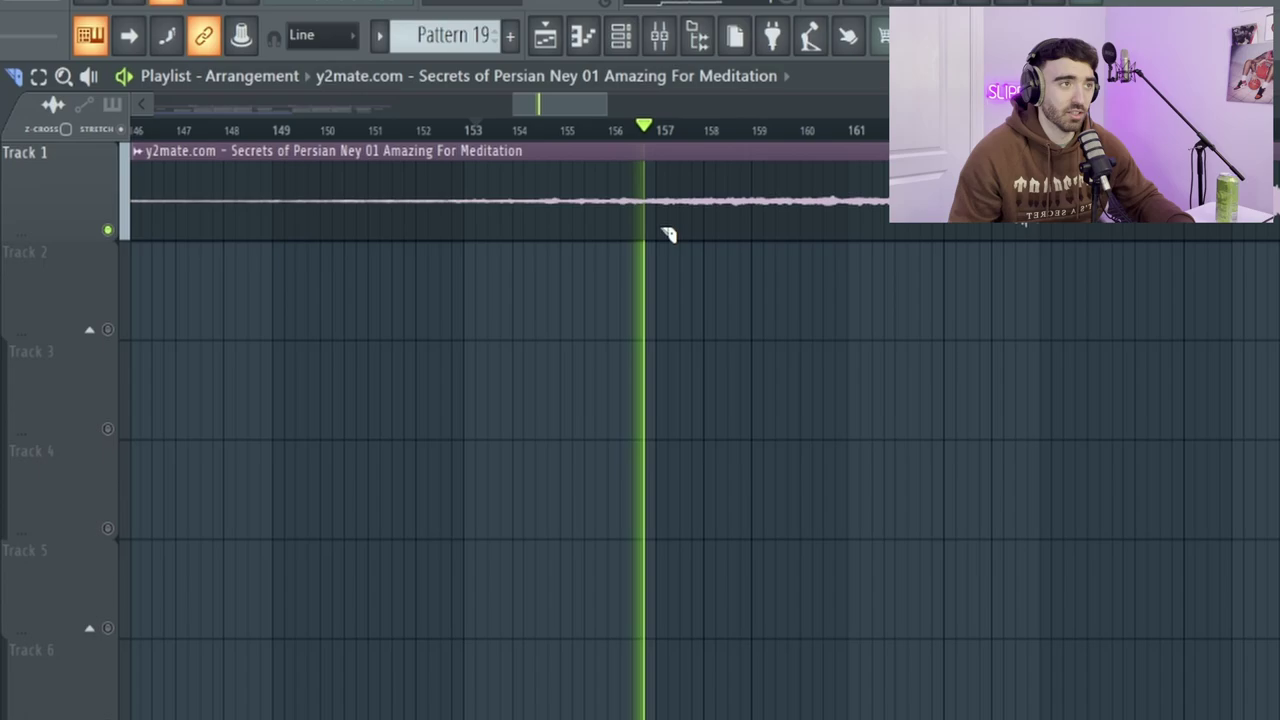
Step: Slice the ney clip near bars 157 and 160, move the piece to Track 4, and audition
click(666, 222)
click(814, 229)
drag(752, 161, 553, 459)
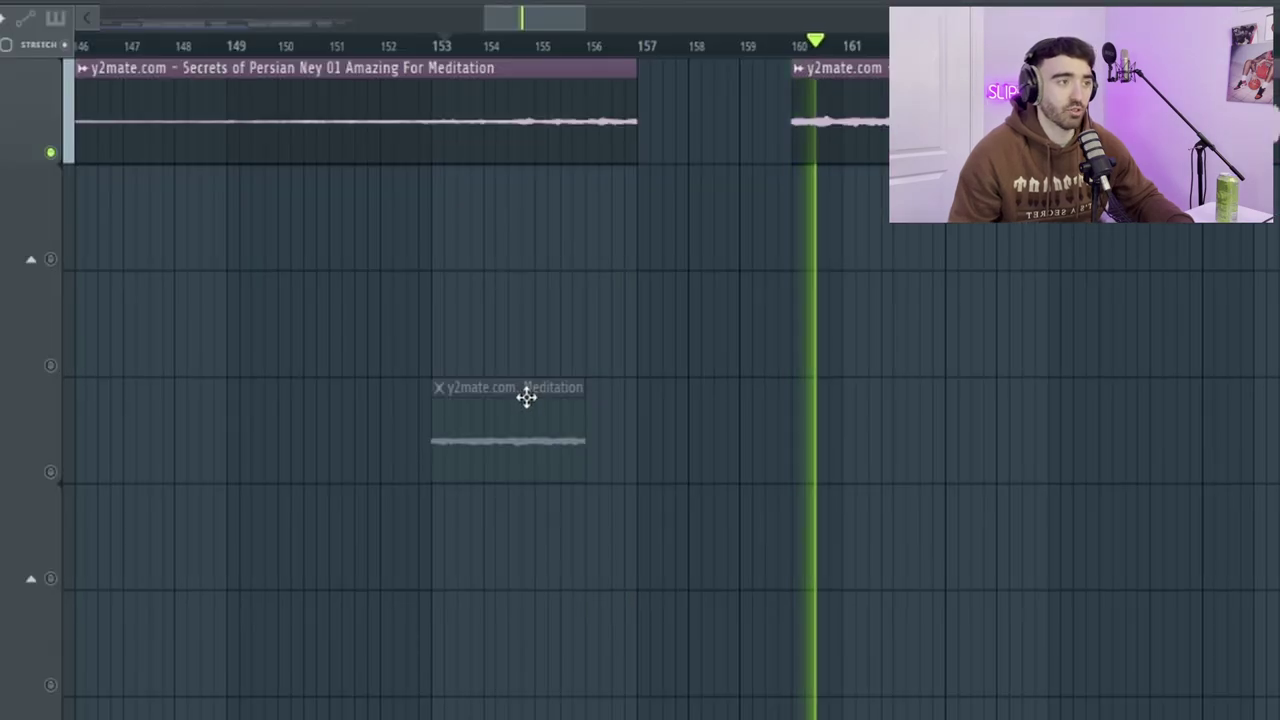
key(space)
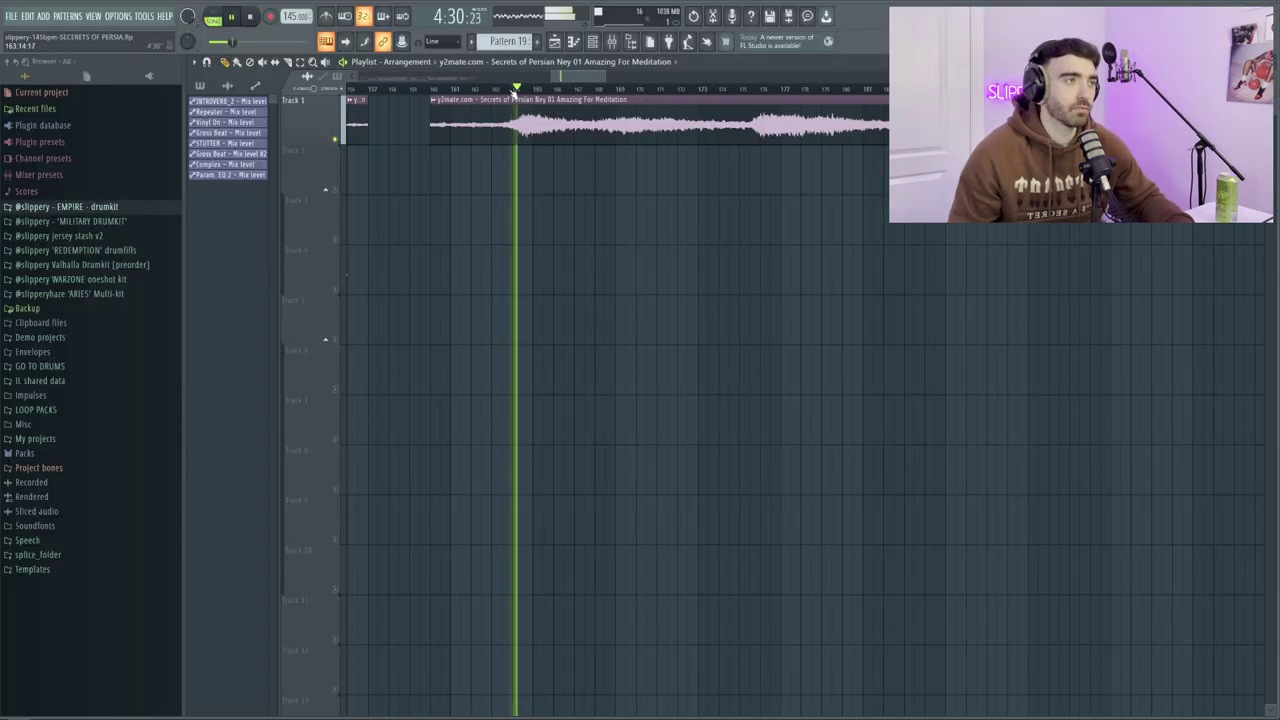
scroll(634, 197, down, 2)
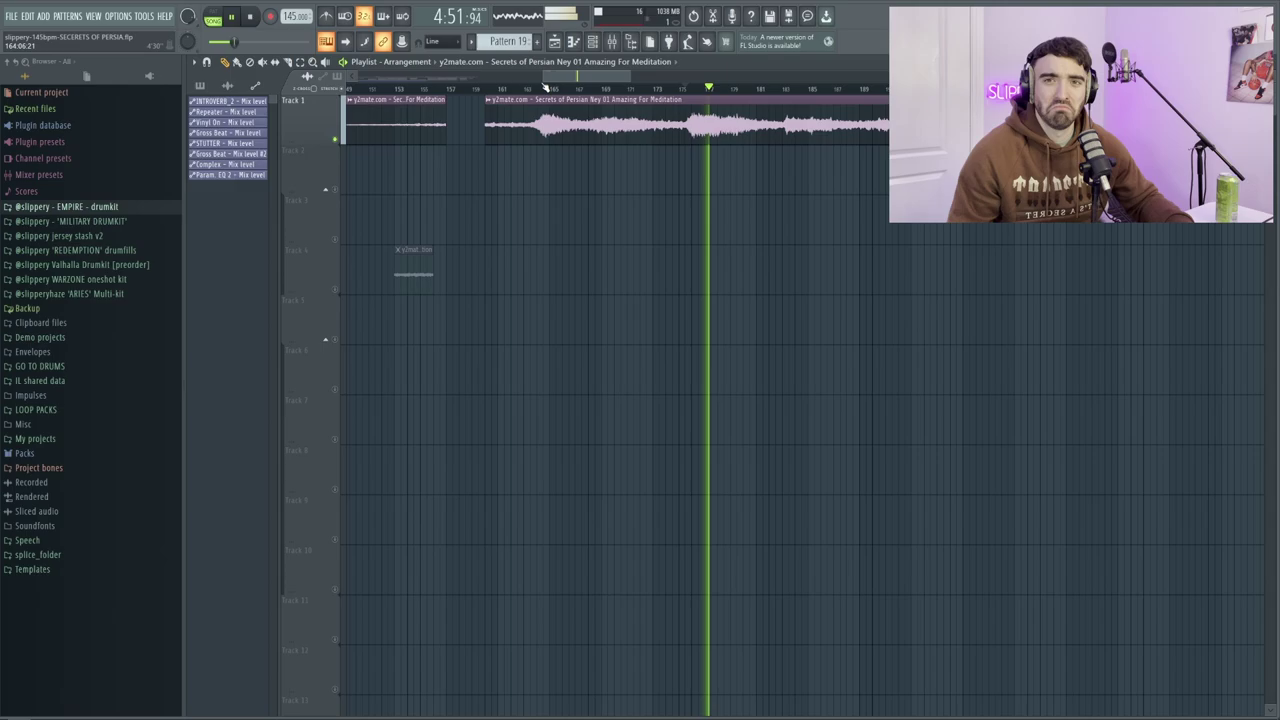
scroll(570, 88, up, 2)
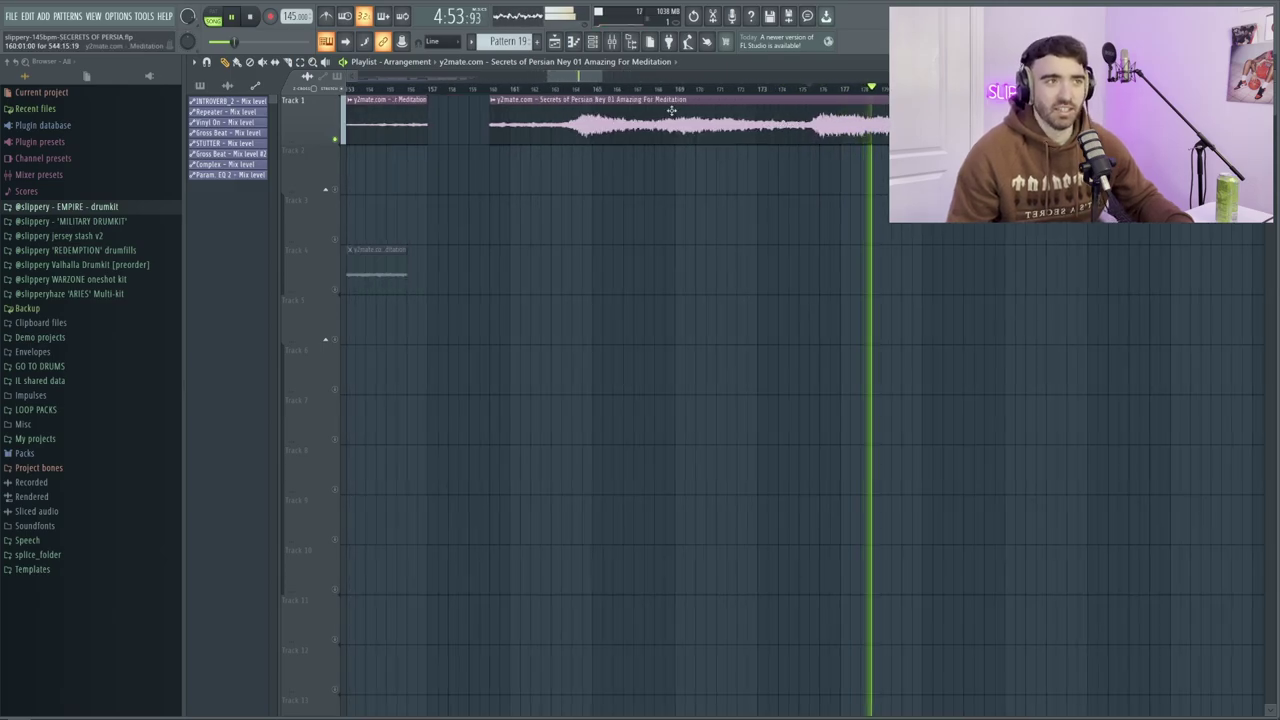
click(612, 90)
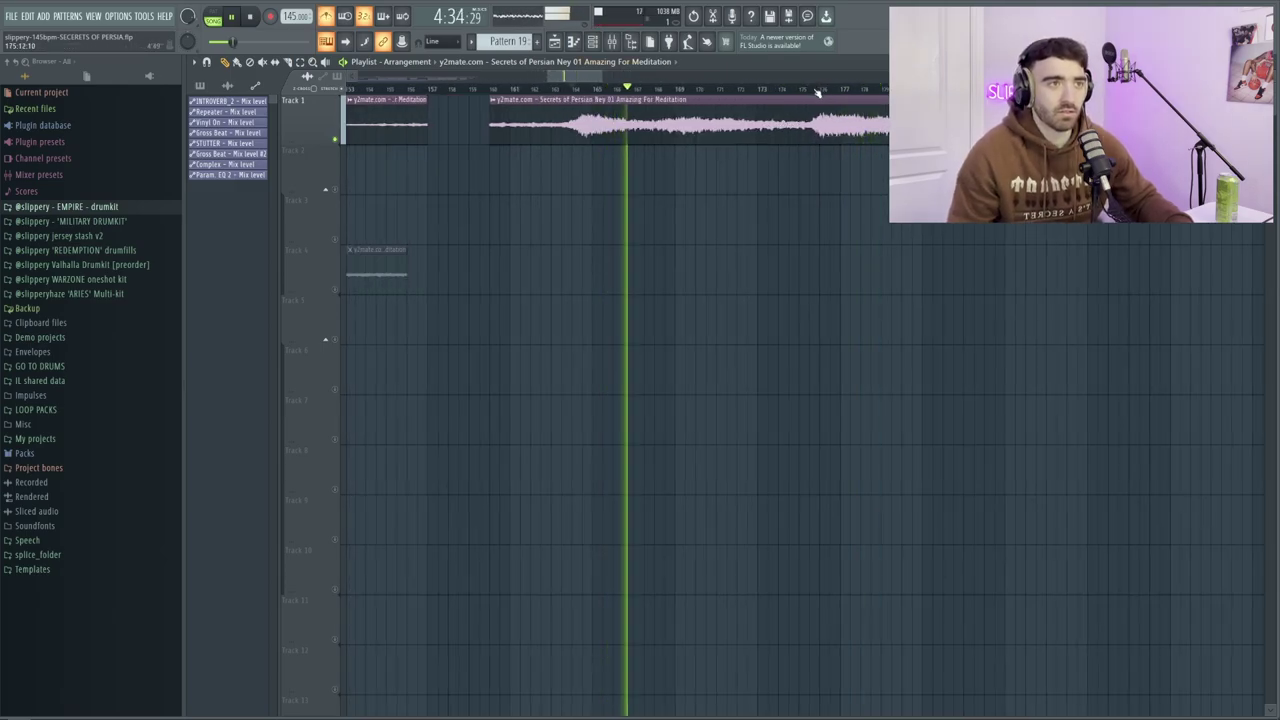
click(822, 91)
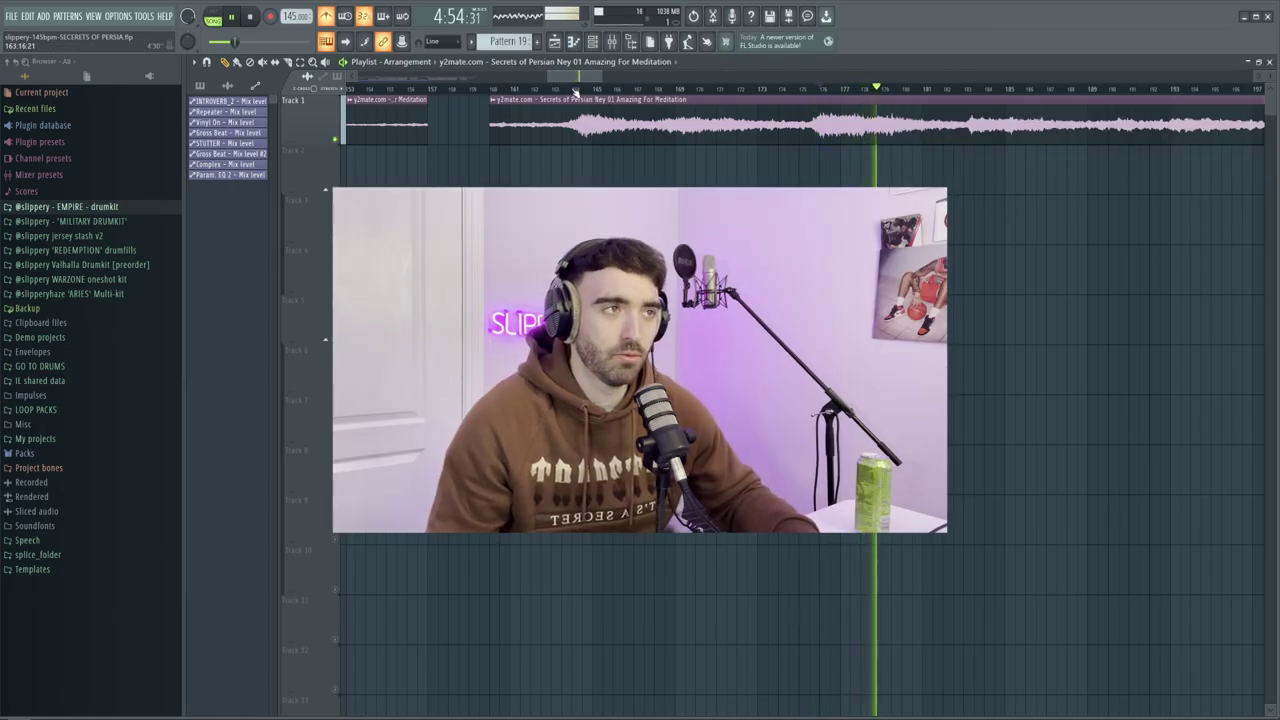
Step: Slide the chopped ney piece left along its track, auditioning from around bar 163
click(574, 89)
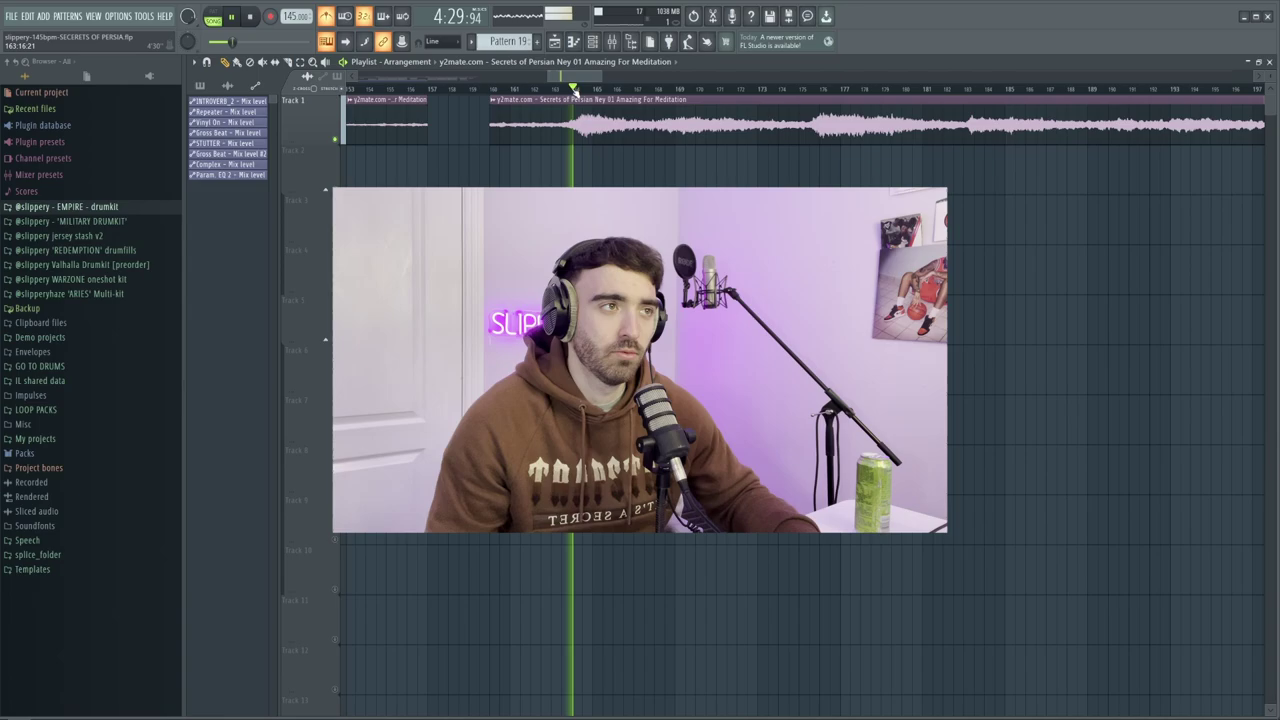
scroll(574, 89, down, 3)
drag(890, 168, 714, 168)
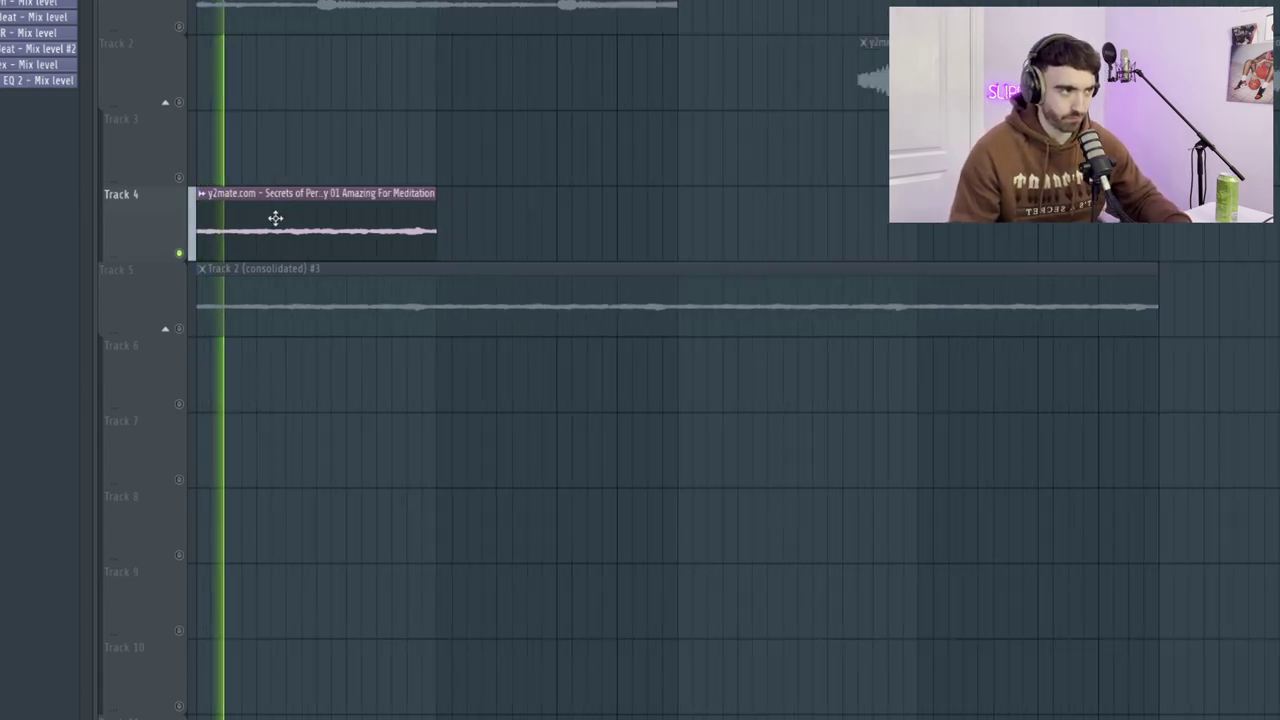
Step: Audition the layered clips while toggling the Track 4 and Track 5 mutes
scroll(138, 217, up, 4)
click(179, 252)
key(space)
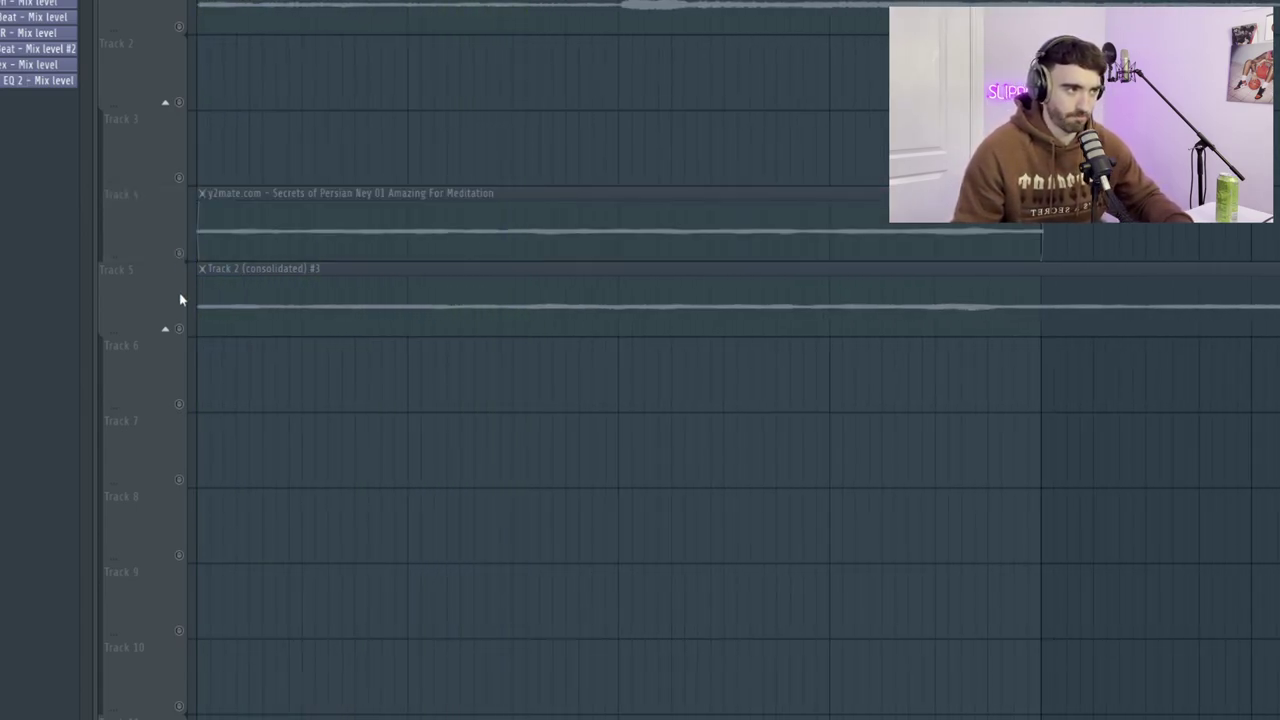
click(179, 328)
Step: Copy the ney clip to just after itself and play the arrangement
scroll(318, 152, down, 3)
key(space)
scroll(323, 152, down, 2)
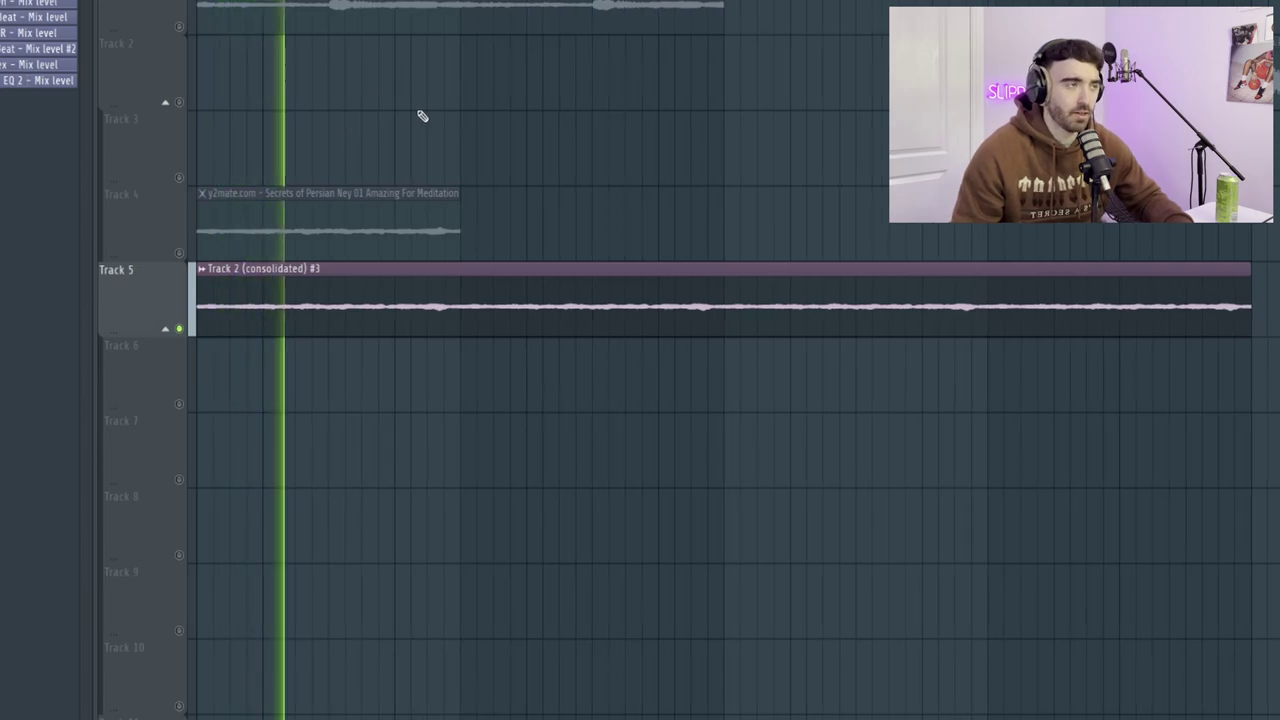
scroll(422, 117, down, 1)
drag(274, 245, 555, 245)
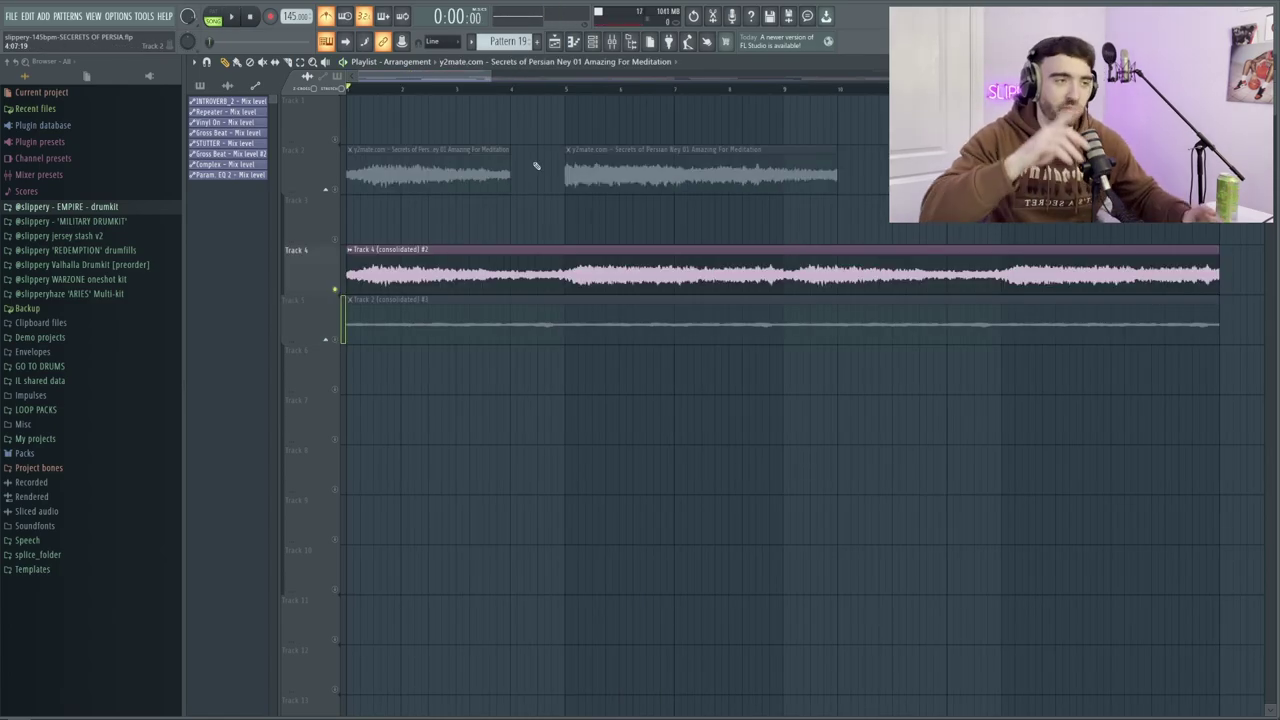
key(space)
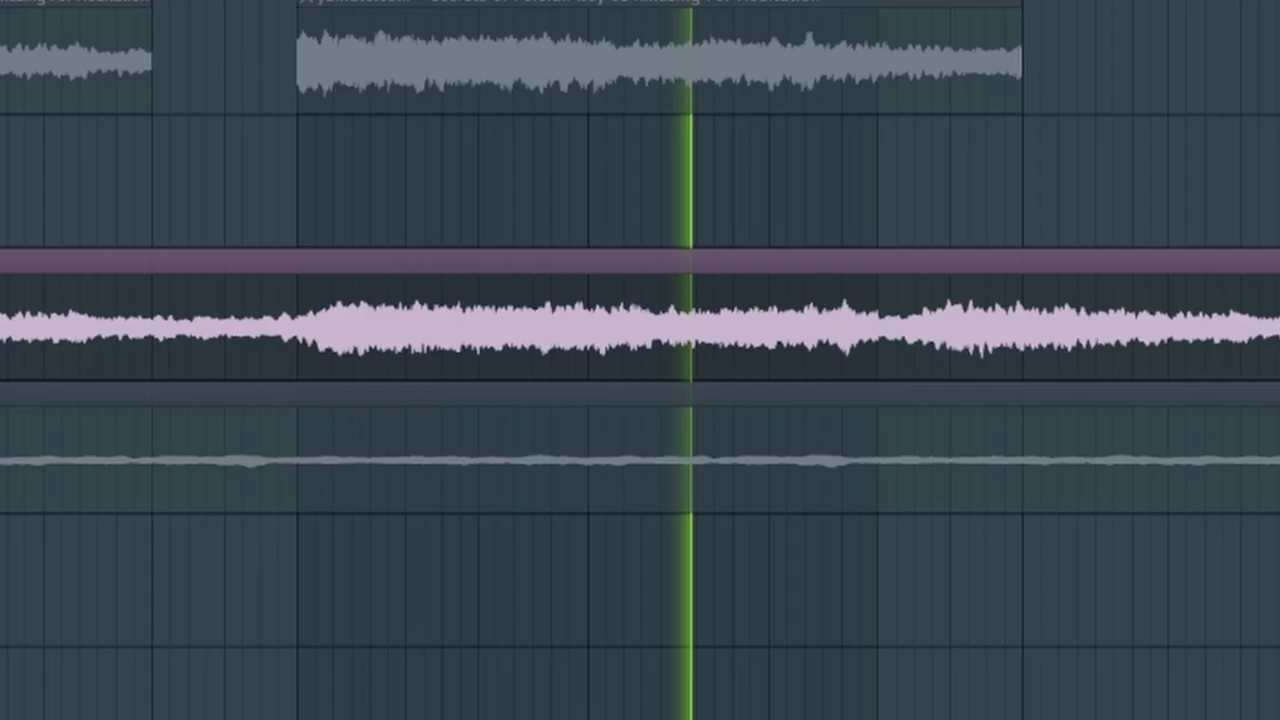
key(space)
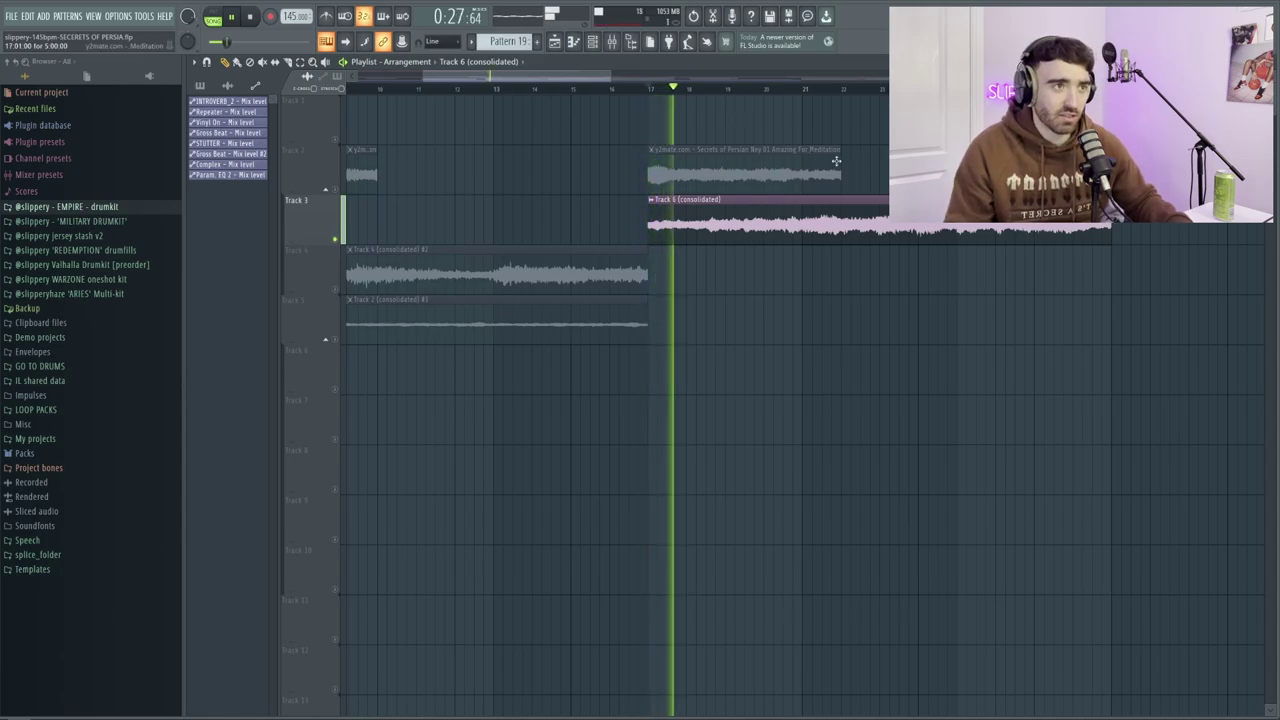
Step: Scroll through the bar-17 section holding the Track 6 consolidated clip and ney piece
scroll(862, 164, down, 3)
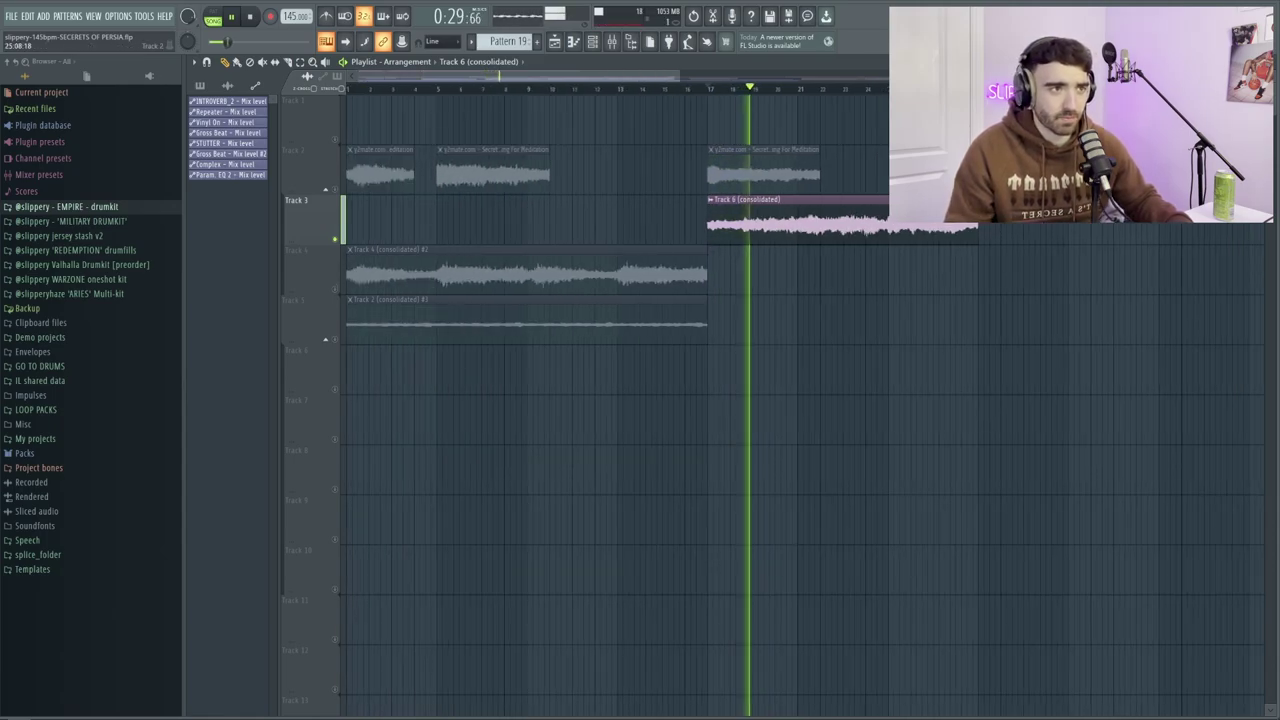
scroll(888, 157, down, 1)
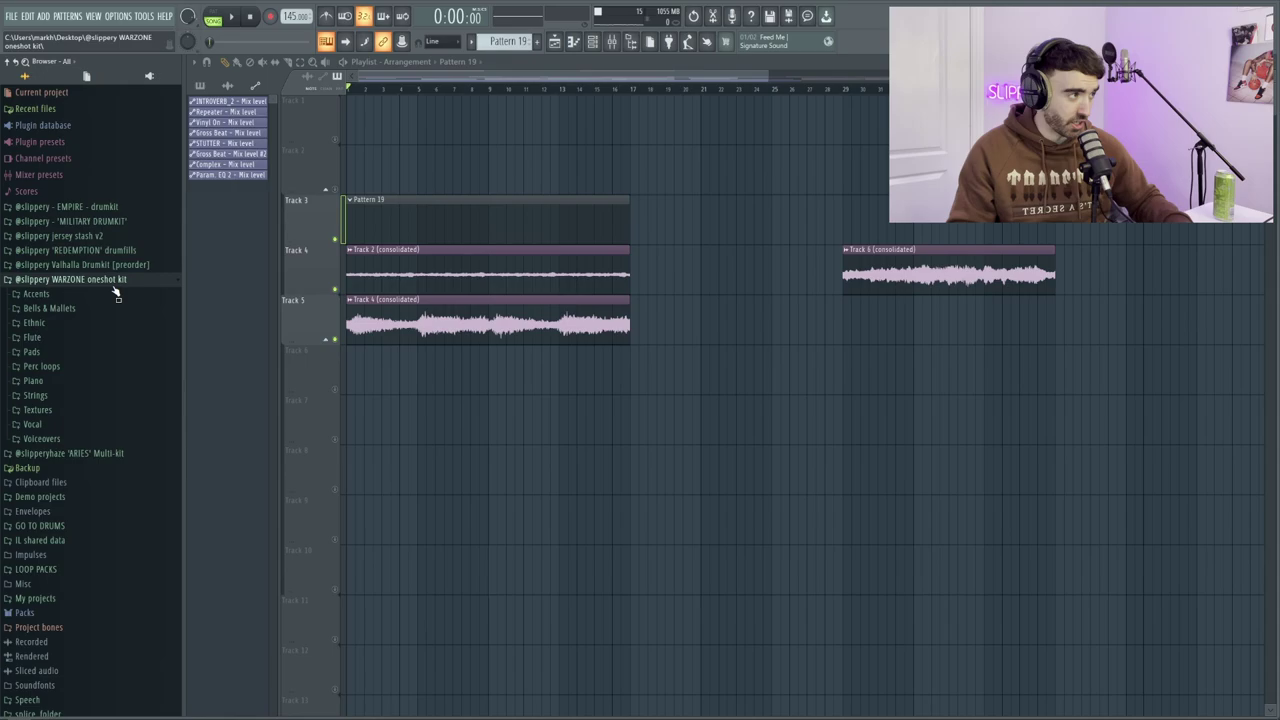
Step: Expand the kit's Piano folder and draw four descending Gritty Top Line notes through bar 5
click(128, 453)
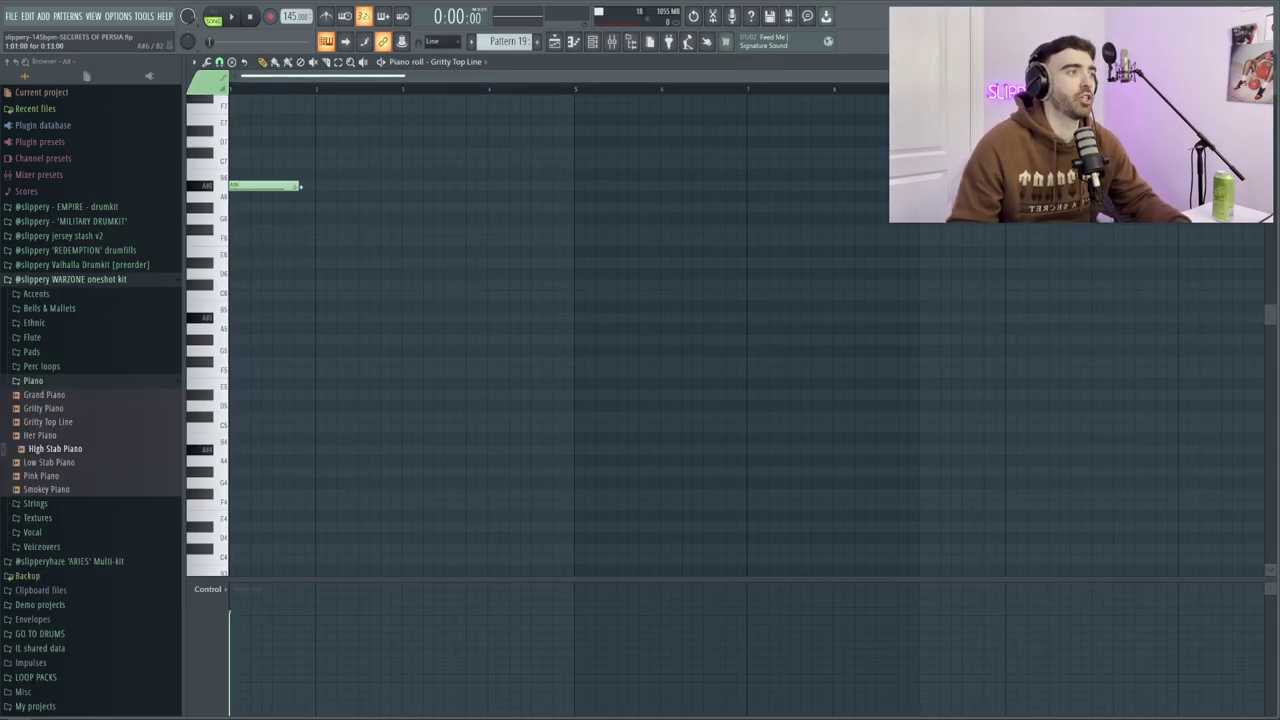
scroll(235, 150, up, 3)
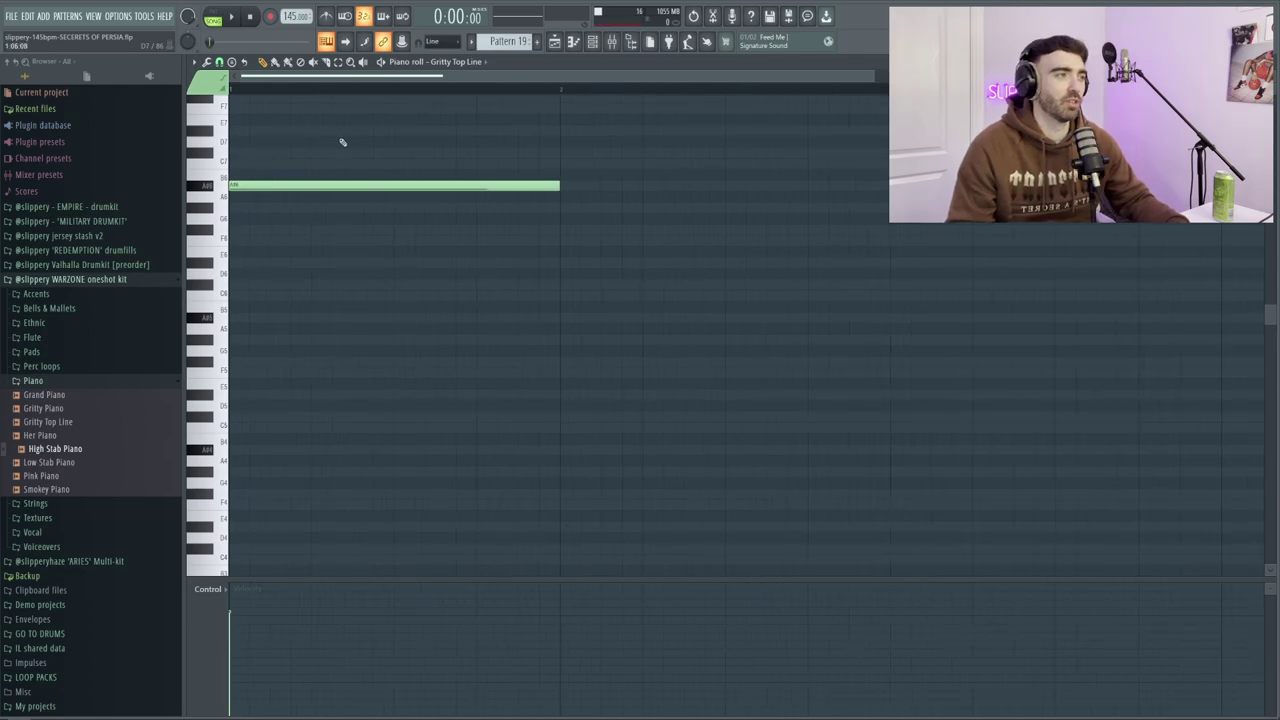
drag(429, 134, 537, 220)
scroll(560, 189, down, 2)
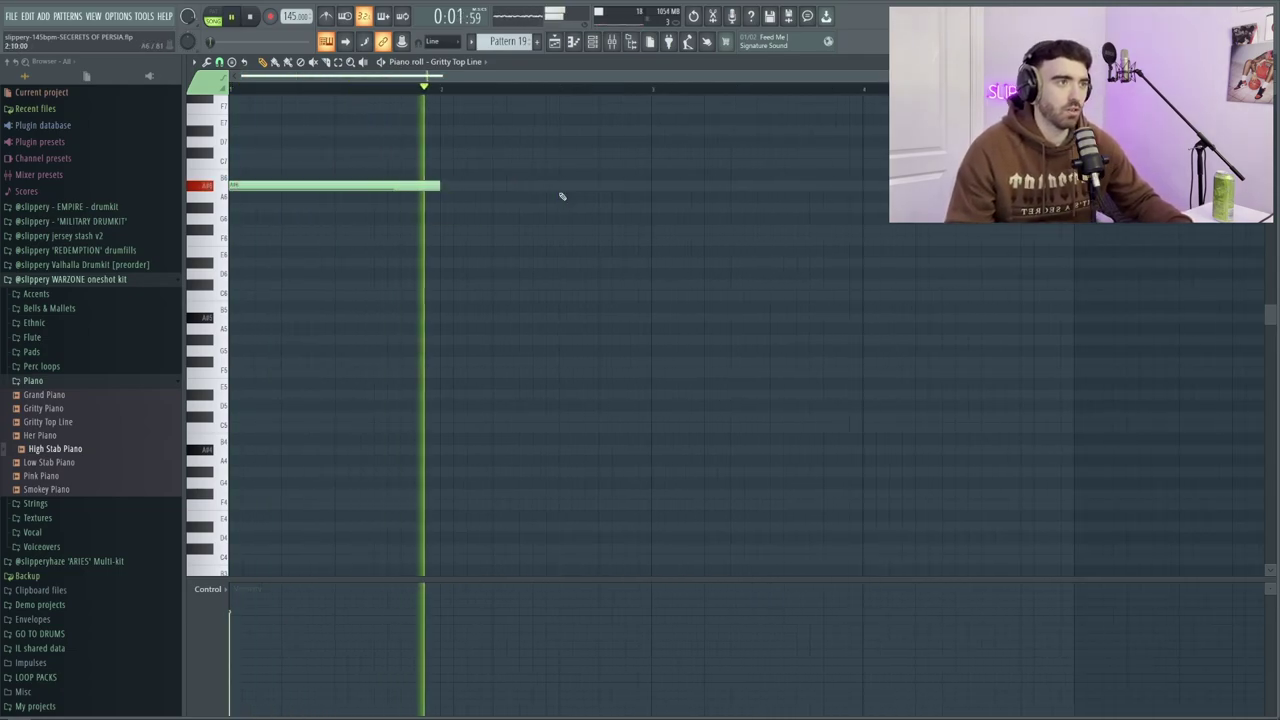
click(651, 207)
scroll(655, 215, down, 1)
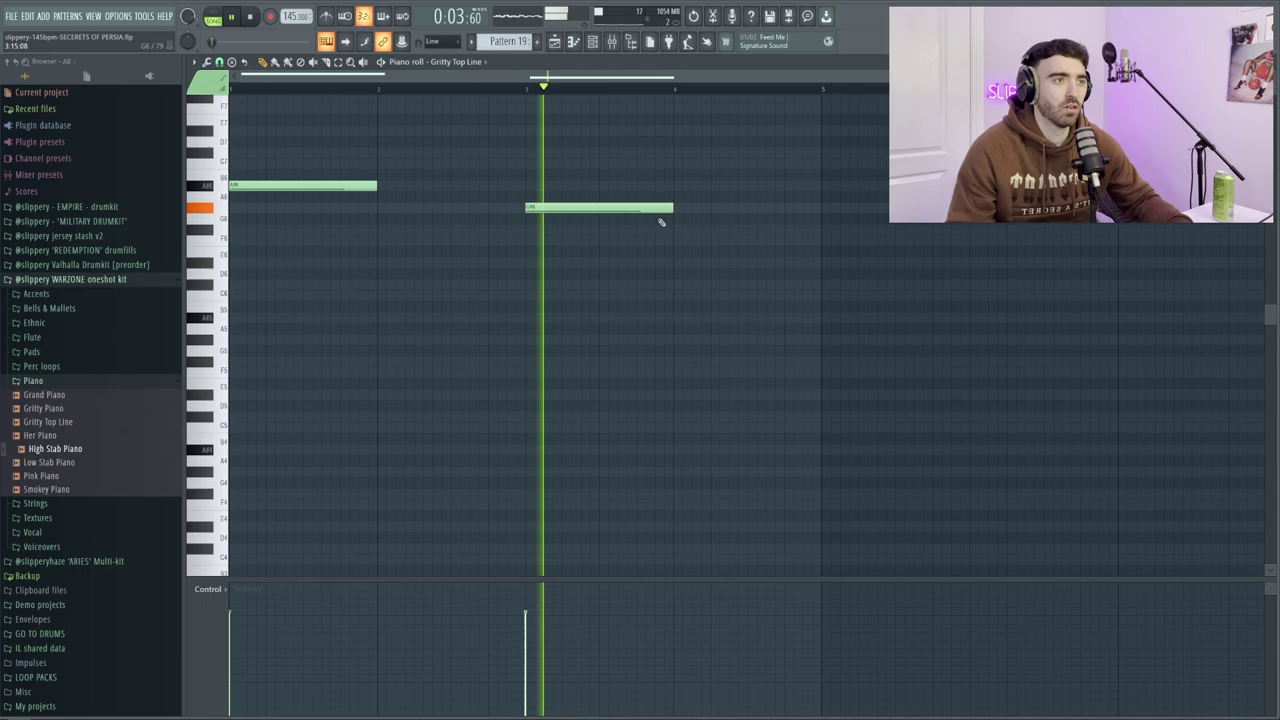
click(680, 230)
scroll(689, 250, down, 1)
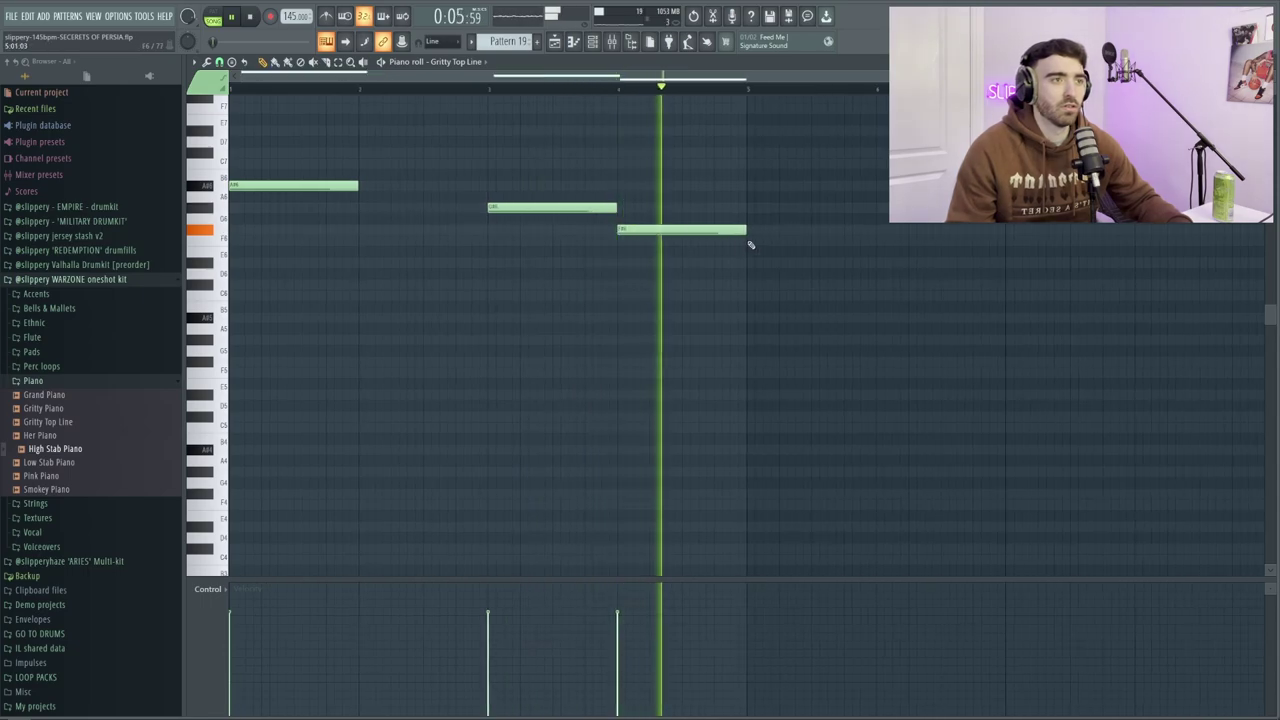
click(750, 241)
scroll(765, 265, down, 1)
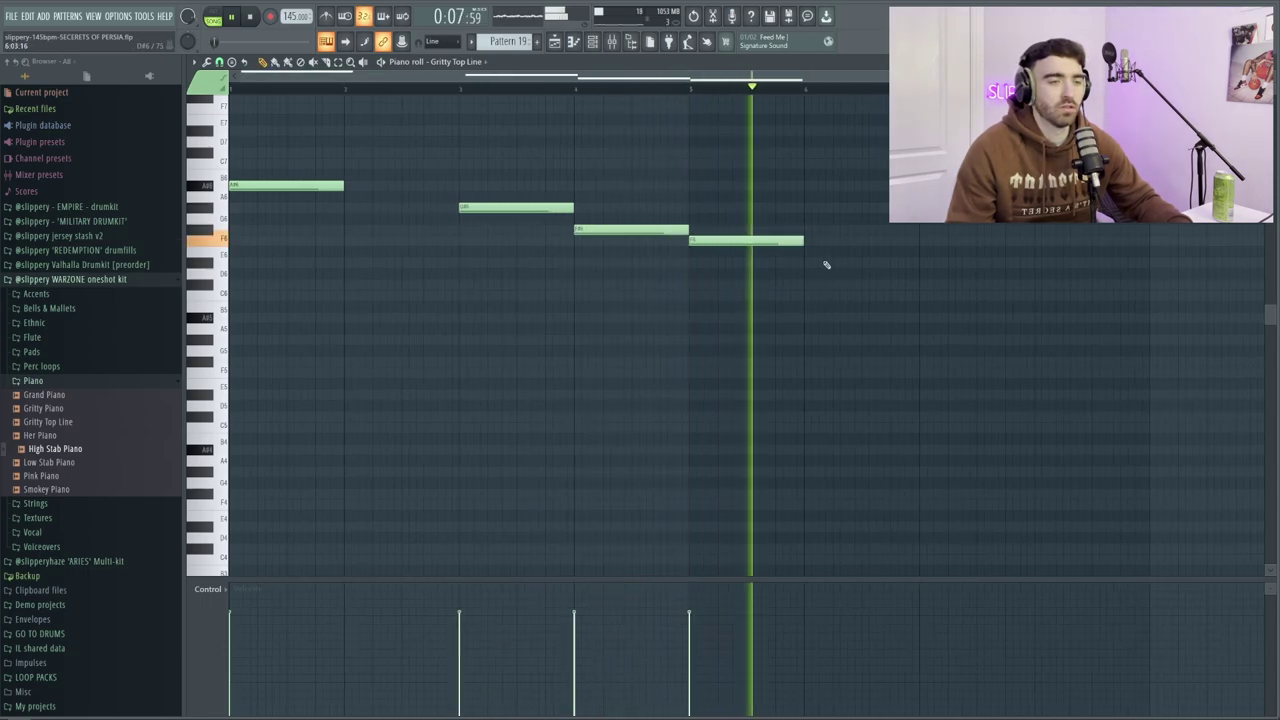
Step: Add two more melody notes after the fourth, up to around bar 8
click(923, 230)
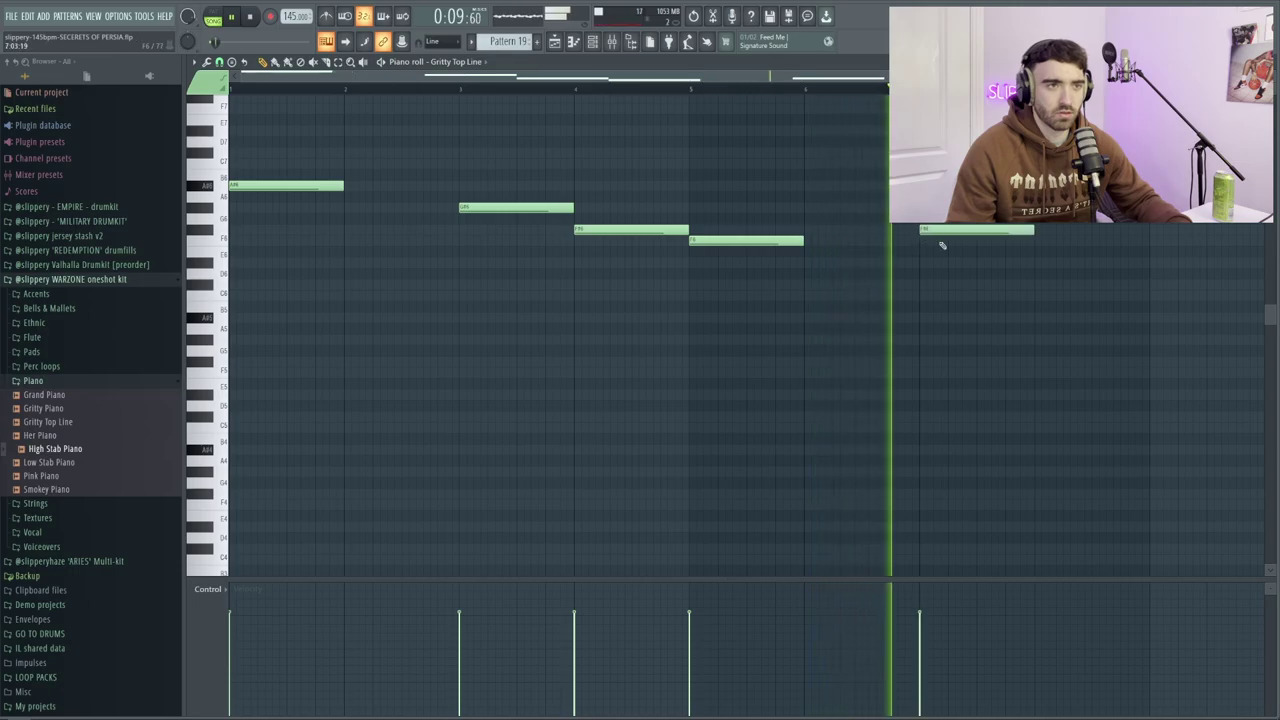
scroll(942, 245, down, 1)
click(880, 208)
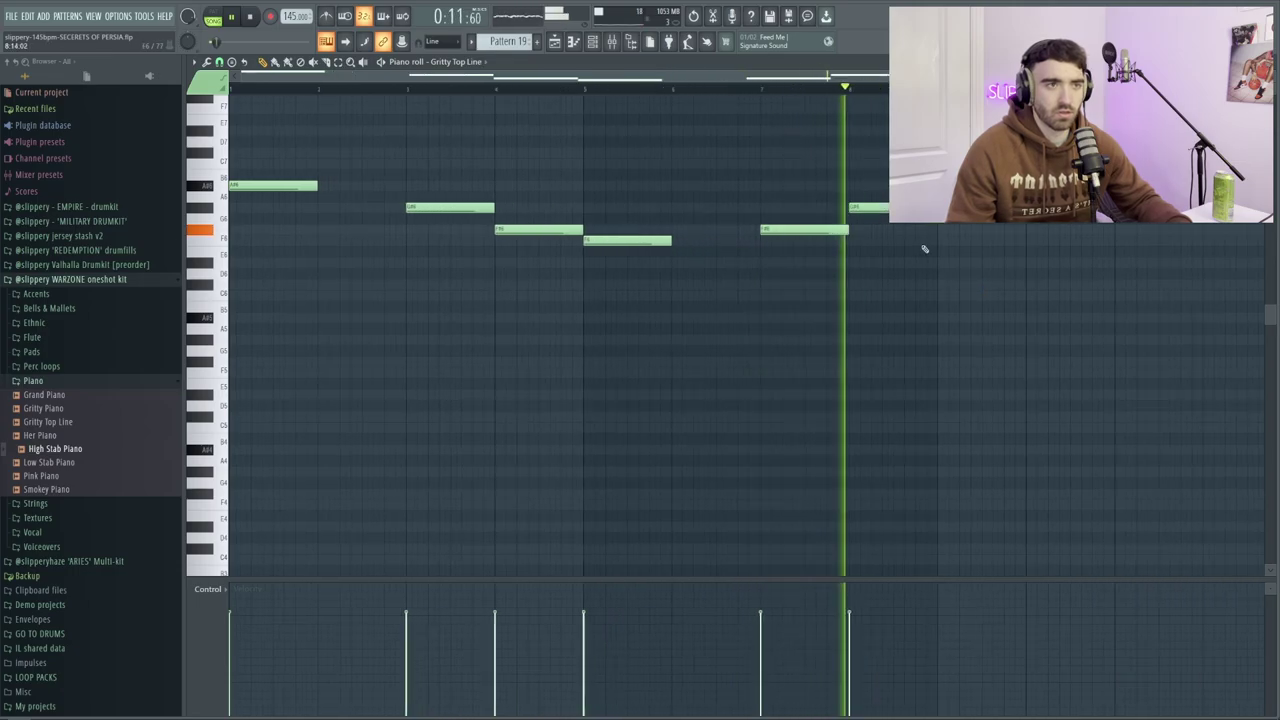
scroll(925, 249, down, 1)
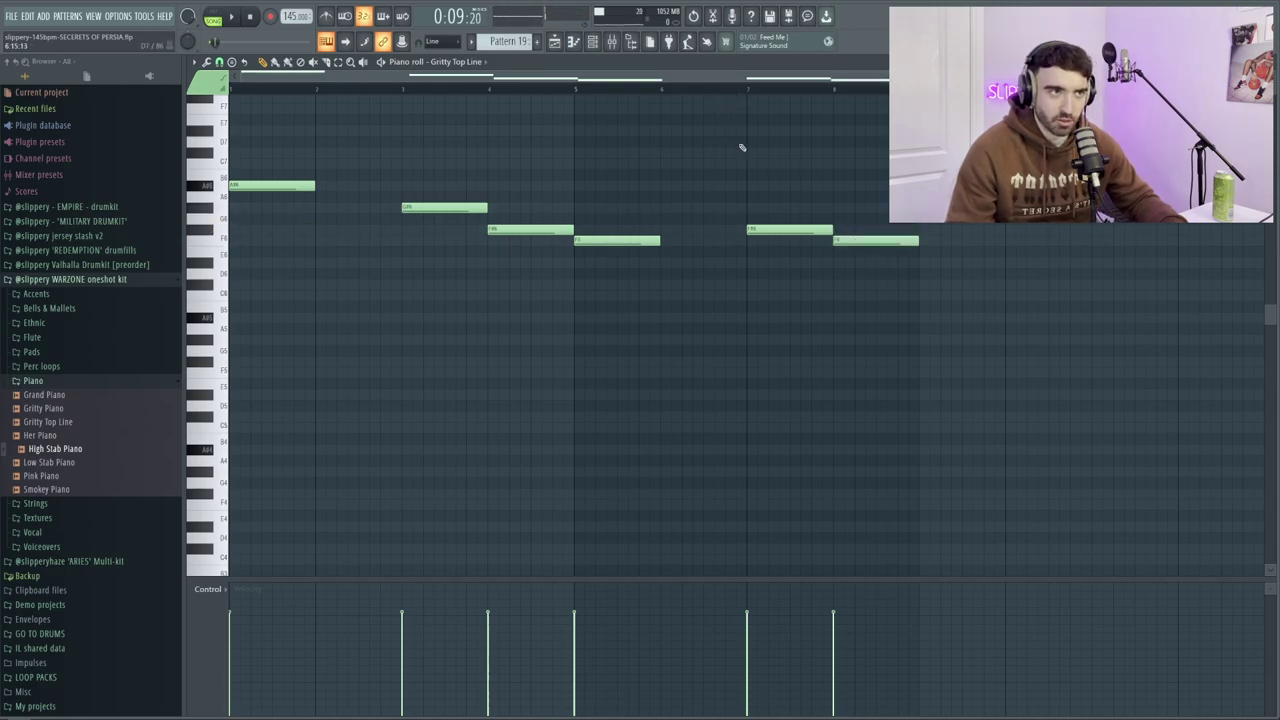
scroll(1100, 271, up, 3)
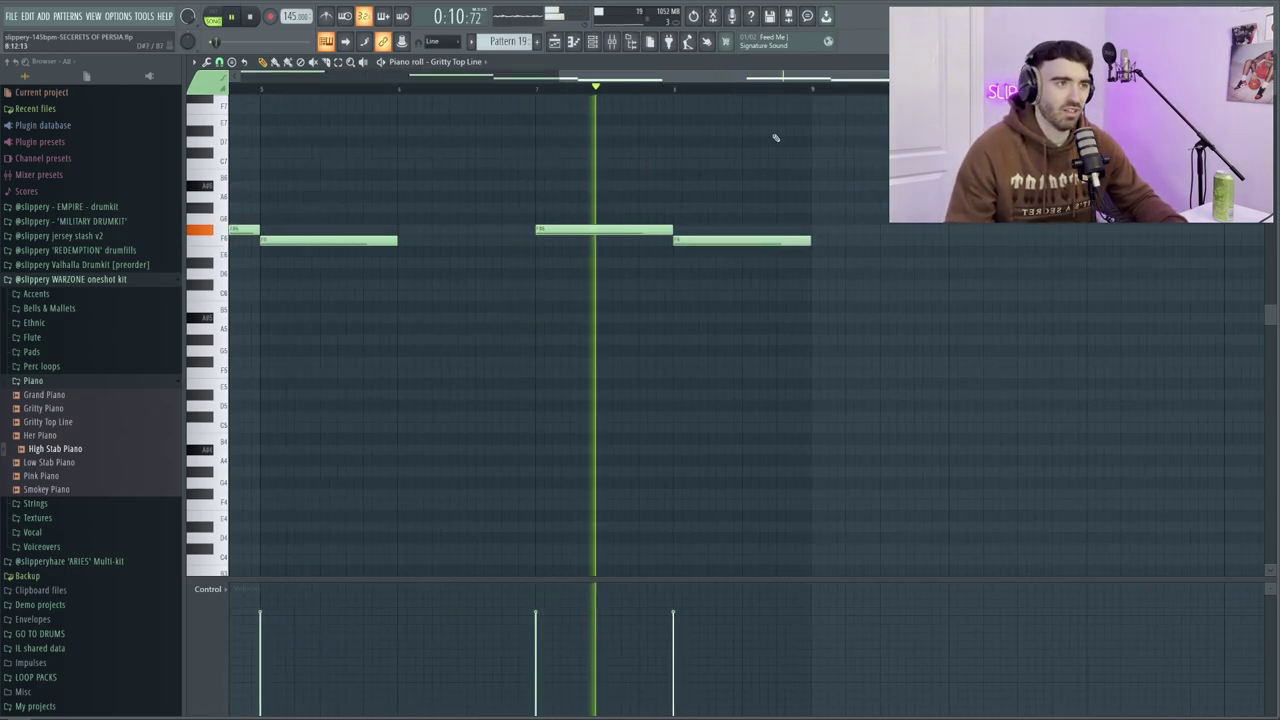
scroll(872, 171, down, 3)
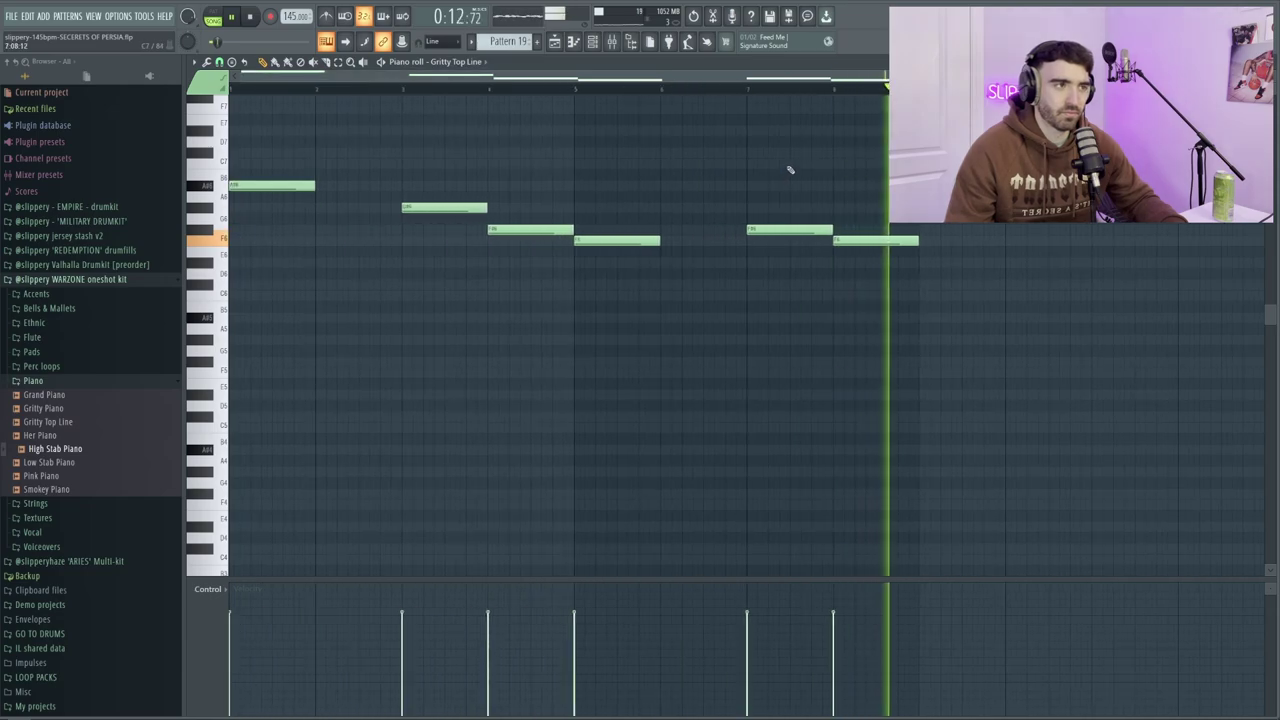
Step: Duplicate all the melody notes one octave lower
key(ctrl+a)
key(space)
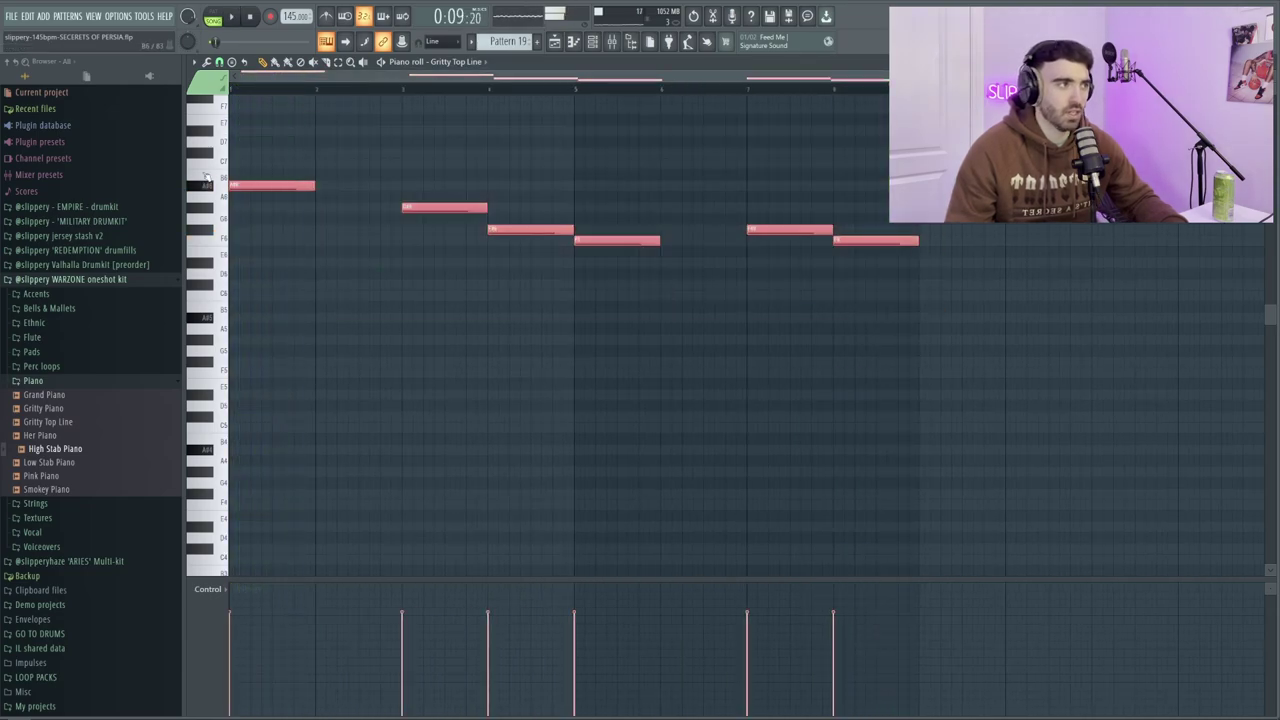
key(ctrl+c)
key(ctrl+v)
key(ctrl+Down)
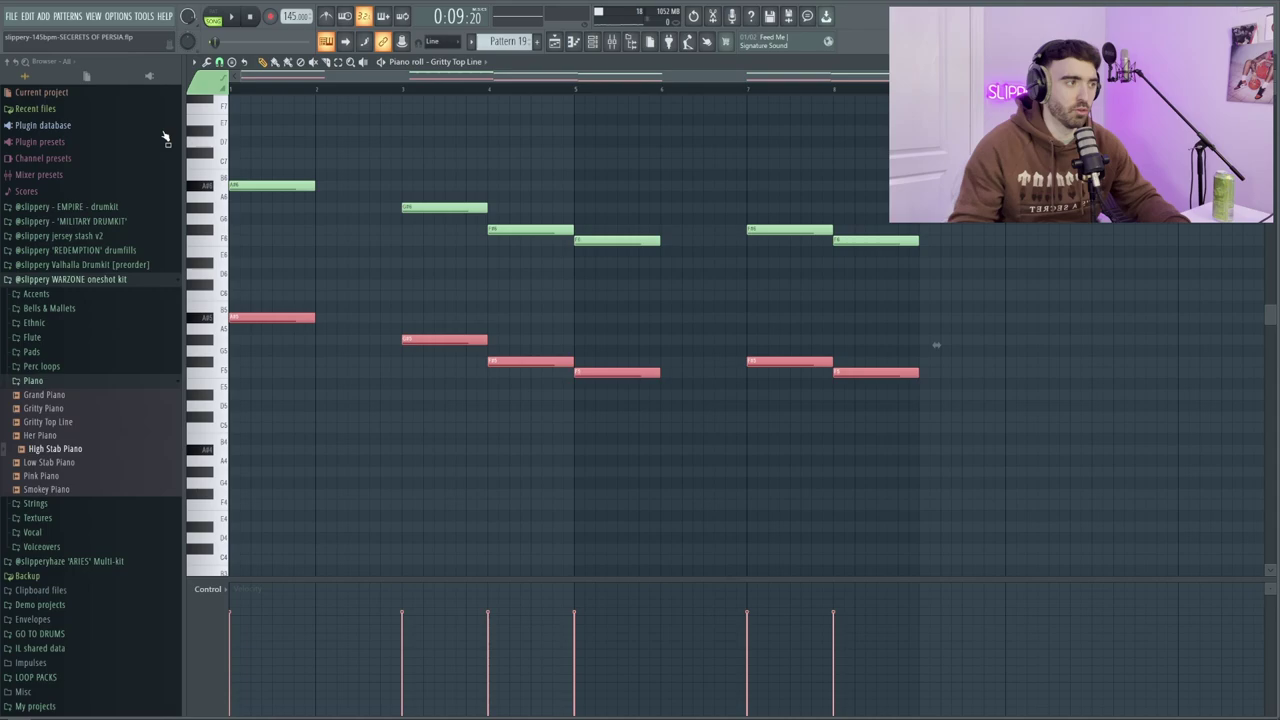
key(ctrl+d)
key(ctrl+a)
scroll(479, 112, up, 1)
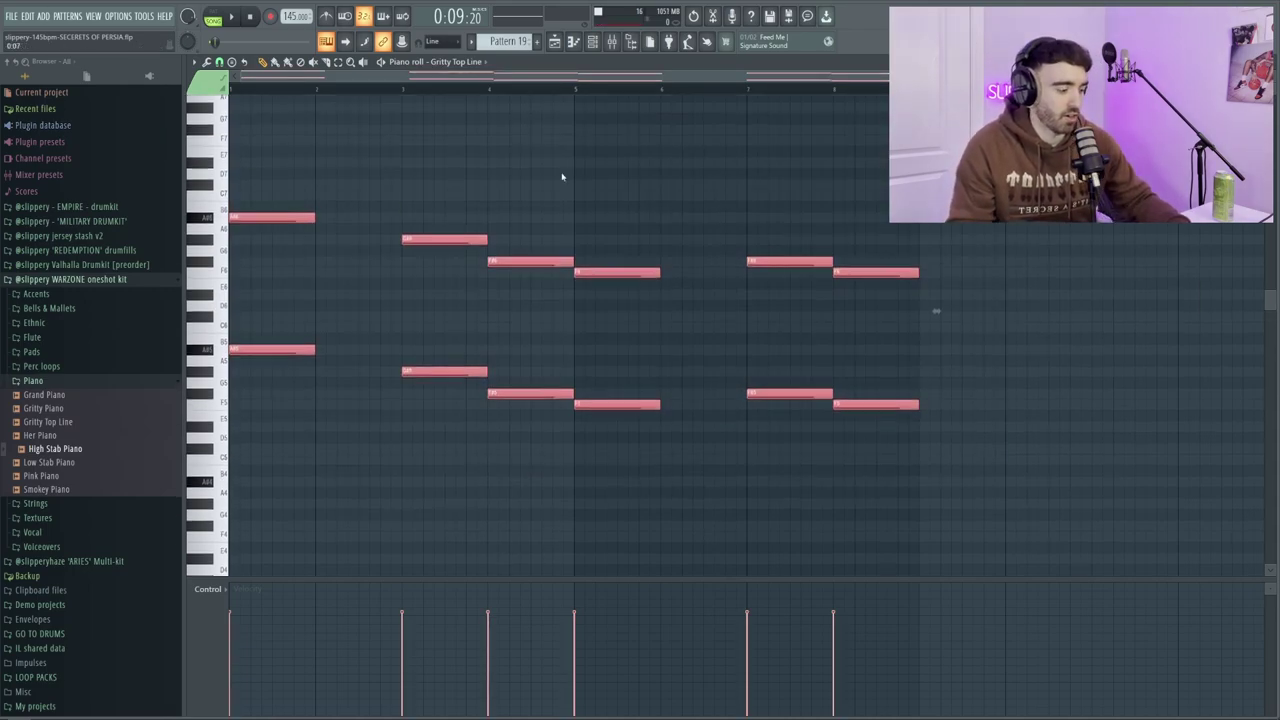
Step: Try a strum on all notes, undo it, and select the notes around bar 3
key(alt+s)
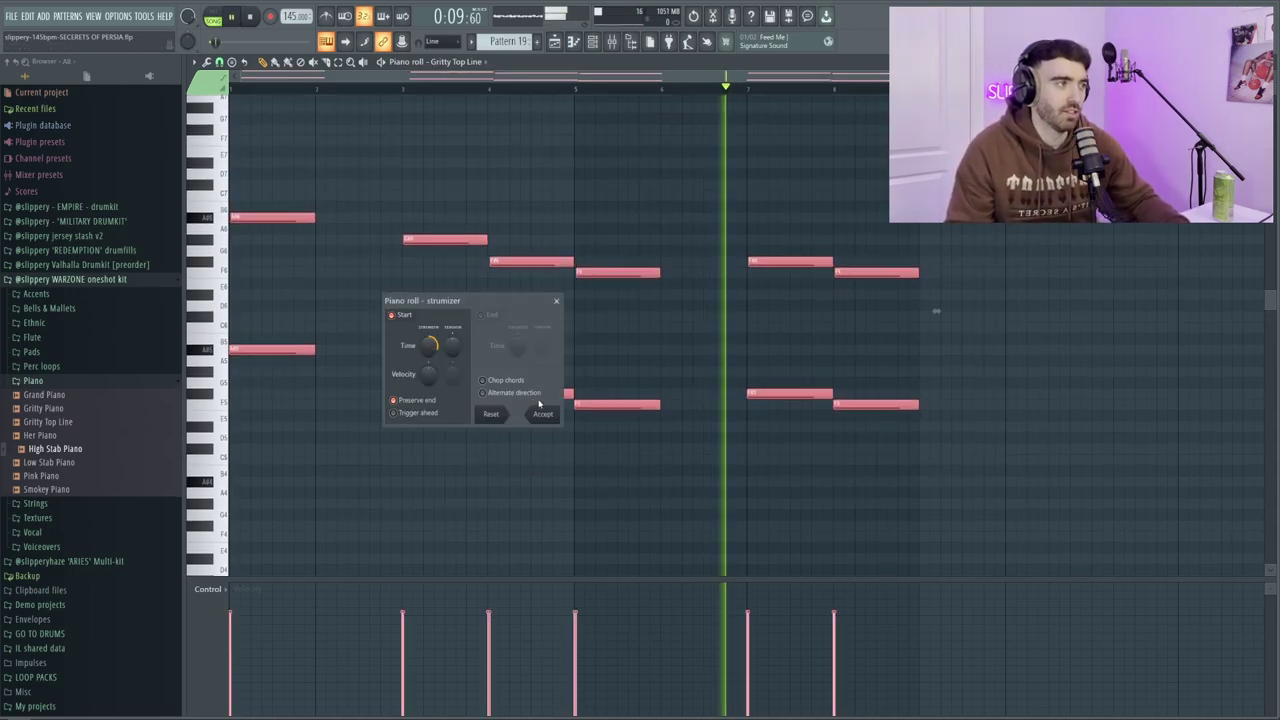
click(545, 413)
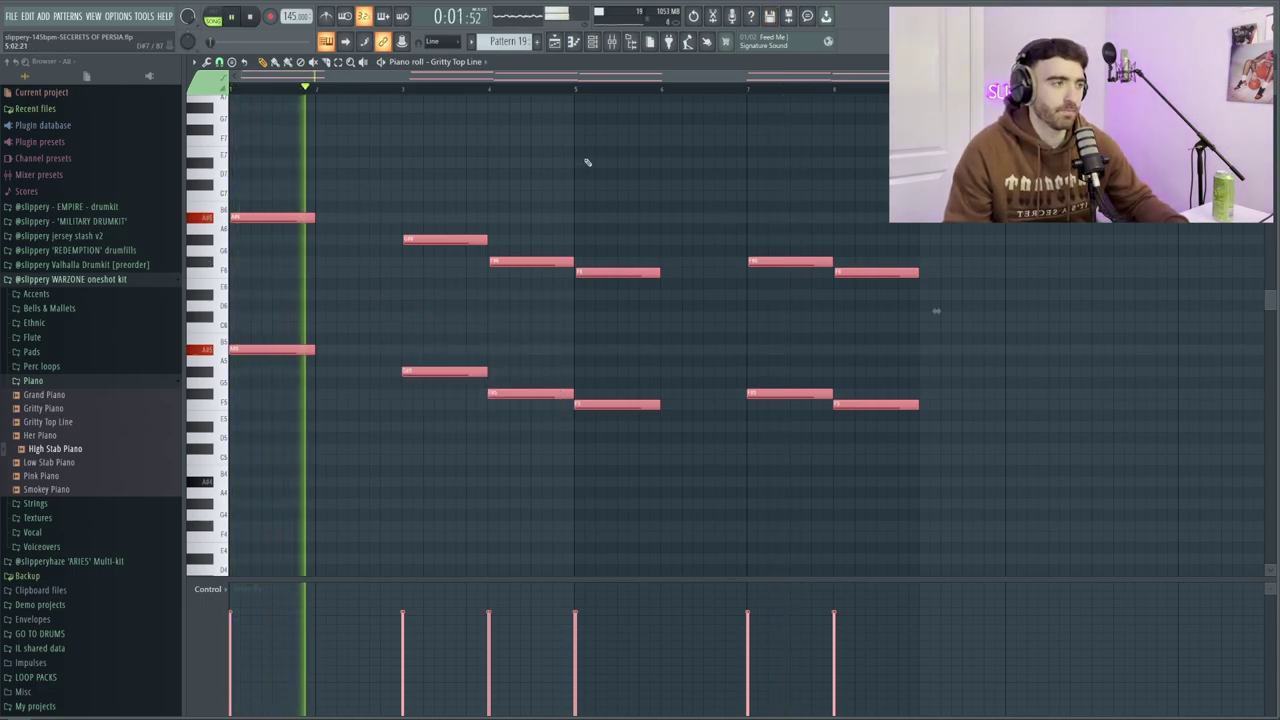
key(space)
key(ctrl+z)
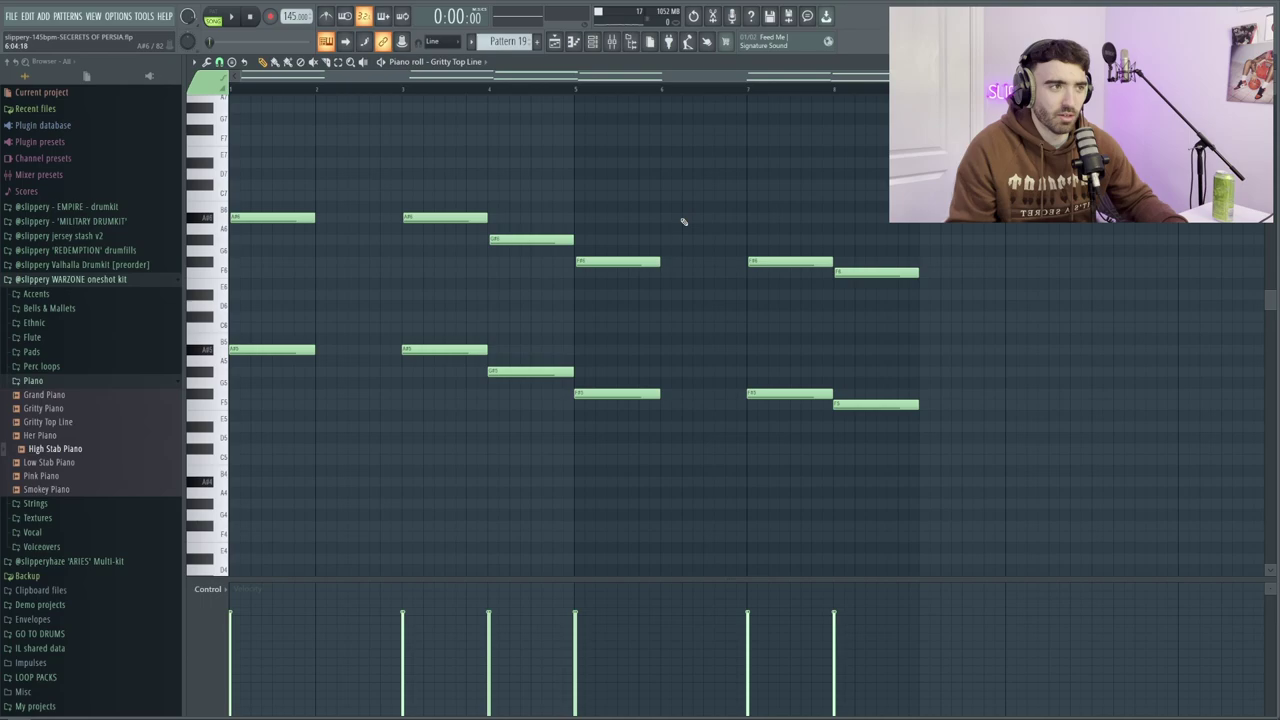
drag(335, 113, 393, 138)
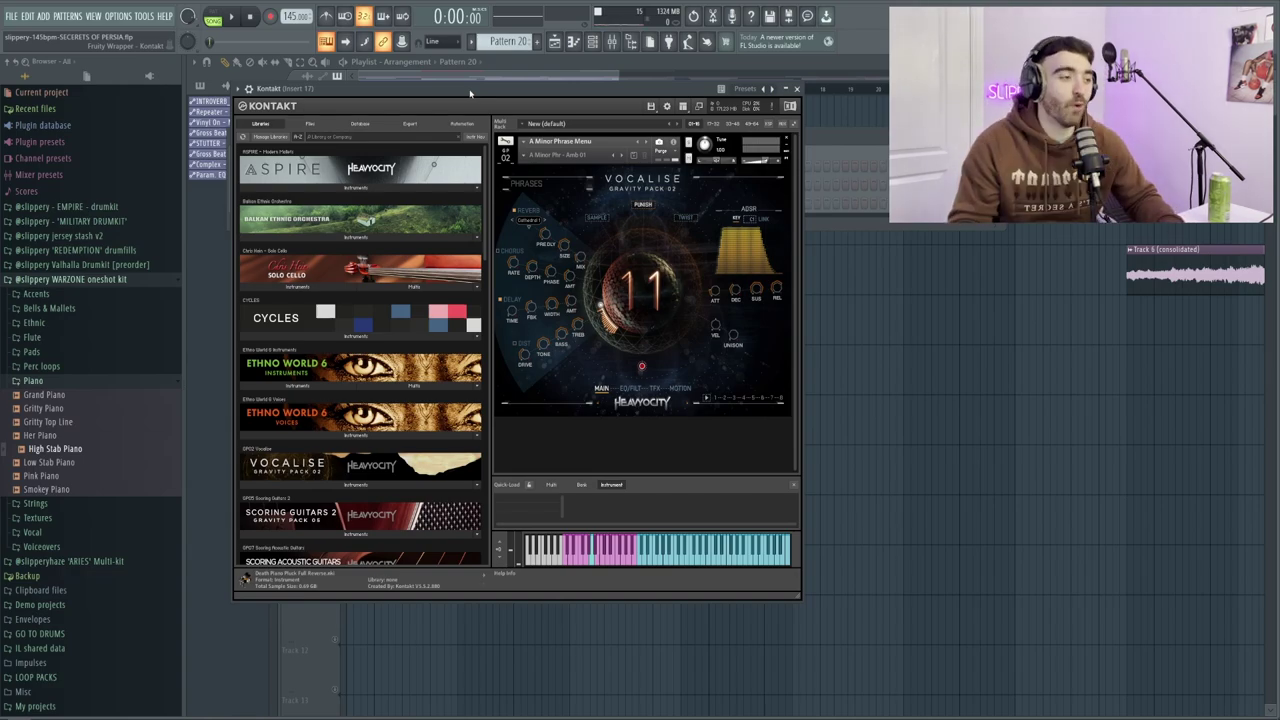
Step: Open the Kontakt vocal's piano roll and audition its long held F note
click(585, 45)
key(space)
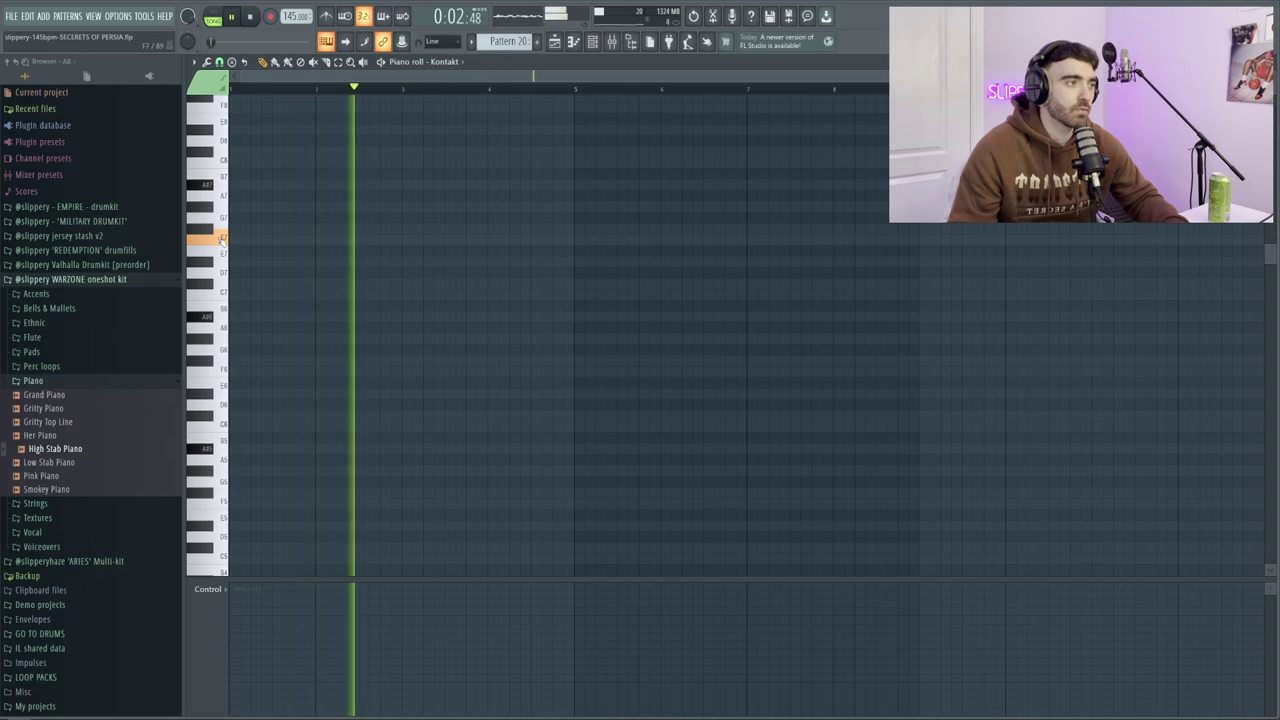
key(space)
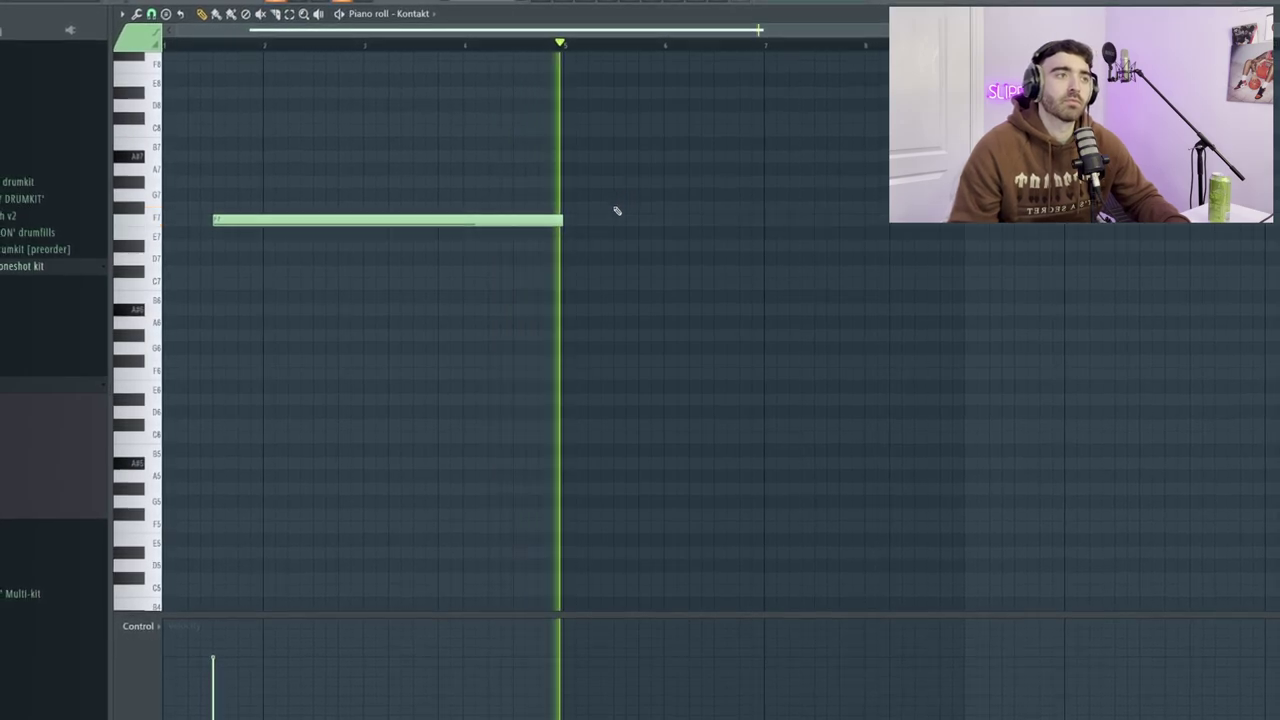
key(space)
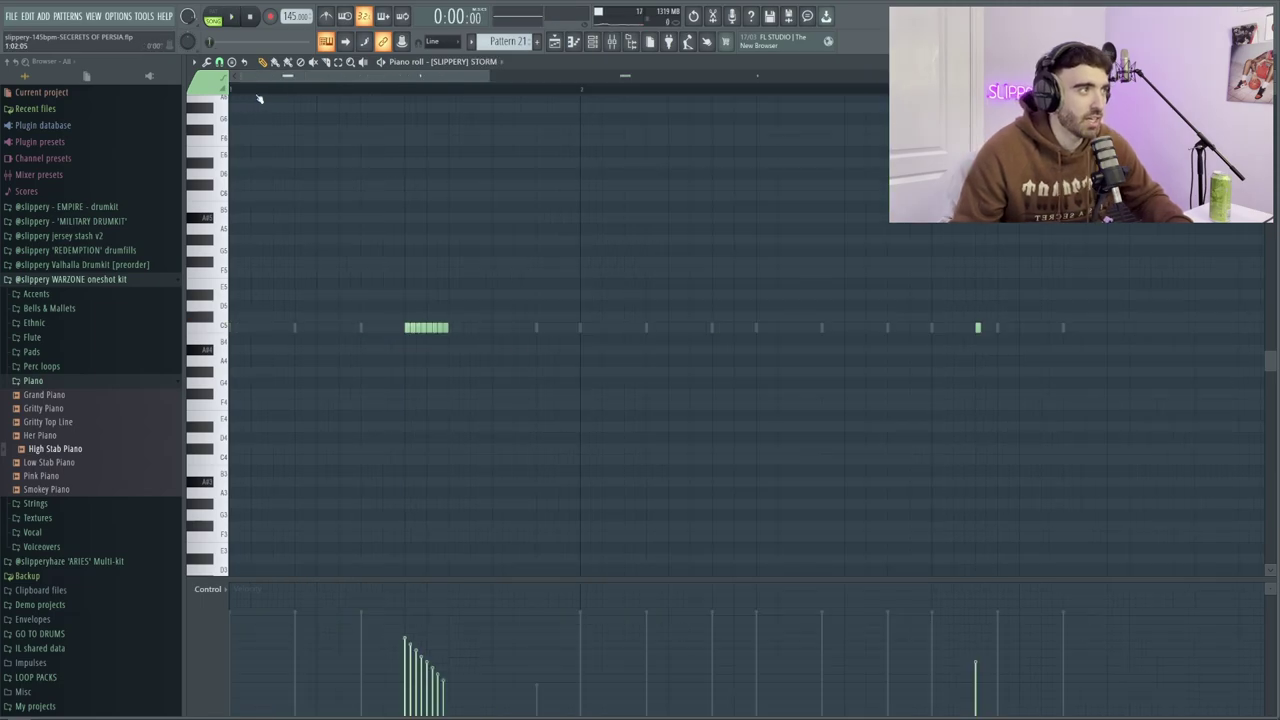
Step: Play the pattern and add two hits to the FF PERC row in the Channel rack
key(space)
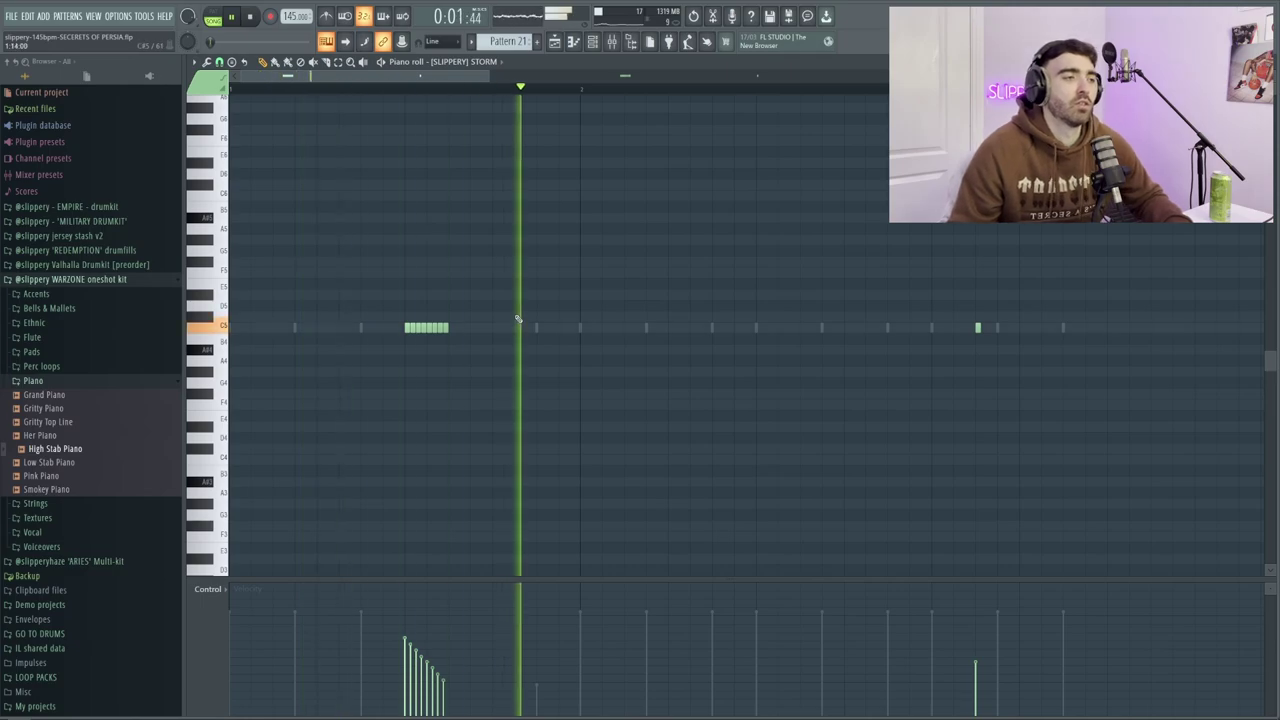
scroll(519, 320, down, 1)
scroll(519, 320, down, 1)
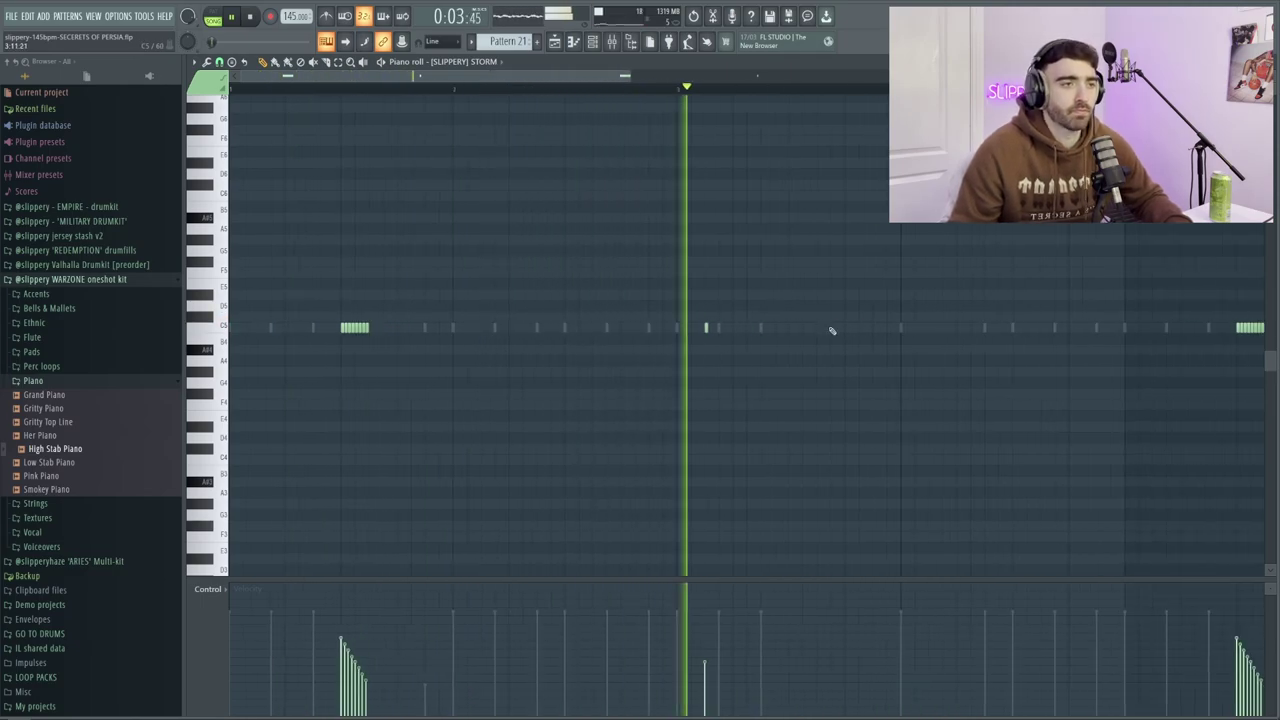
key(F6)
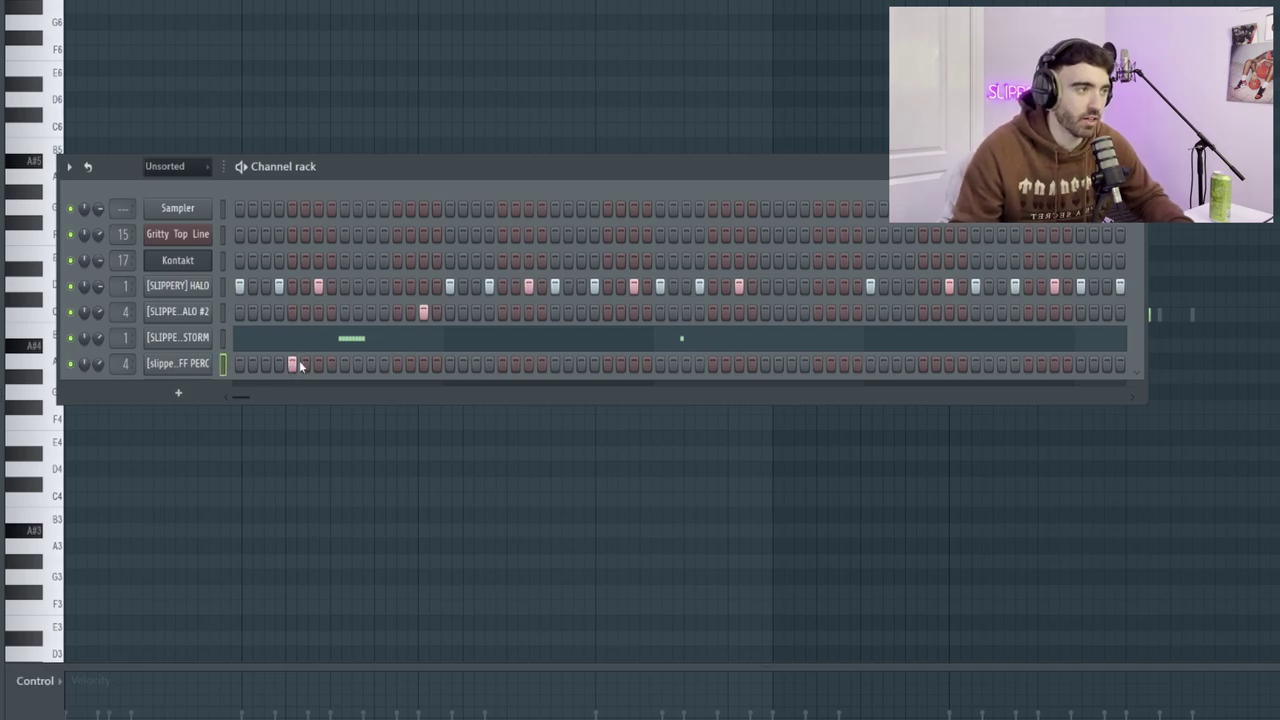
click(397, 364)
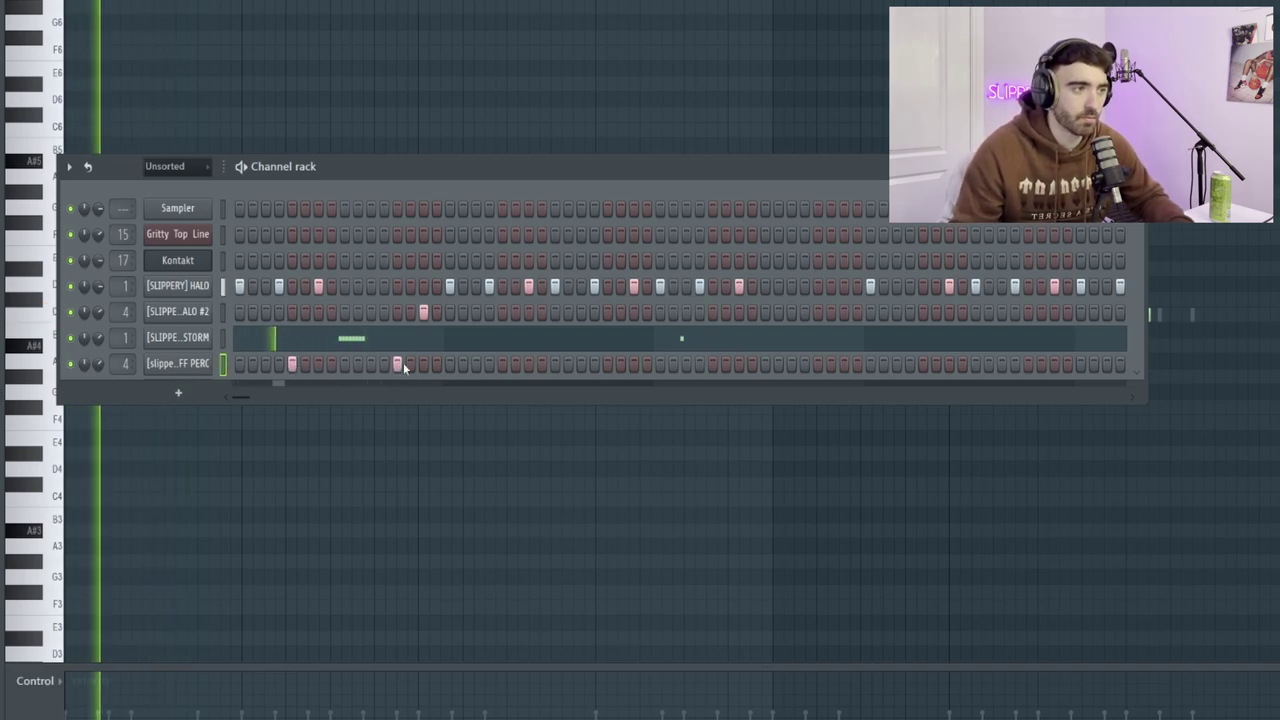
click(606, 364)
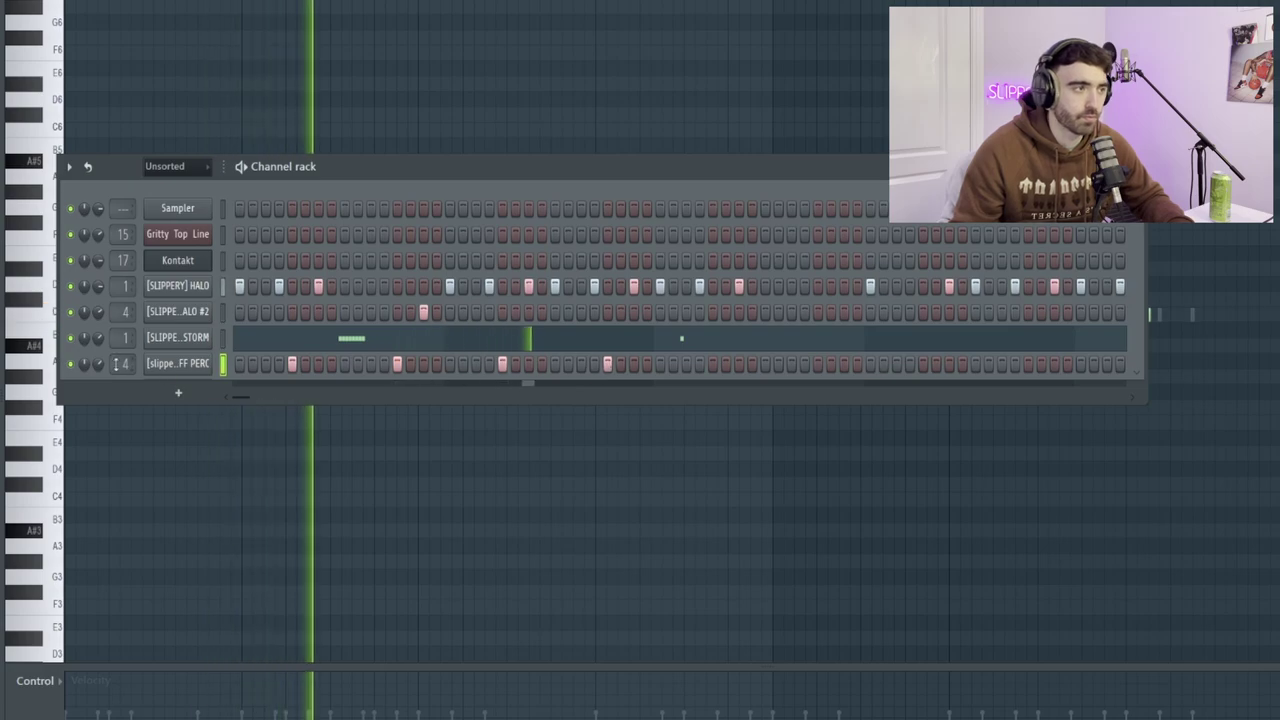
Step: Show the perc channel's velocity graph and piano roll, then enlarge the Channel rack
right_click(205, 363)
click(228, 378)
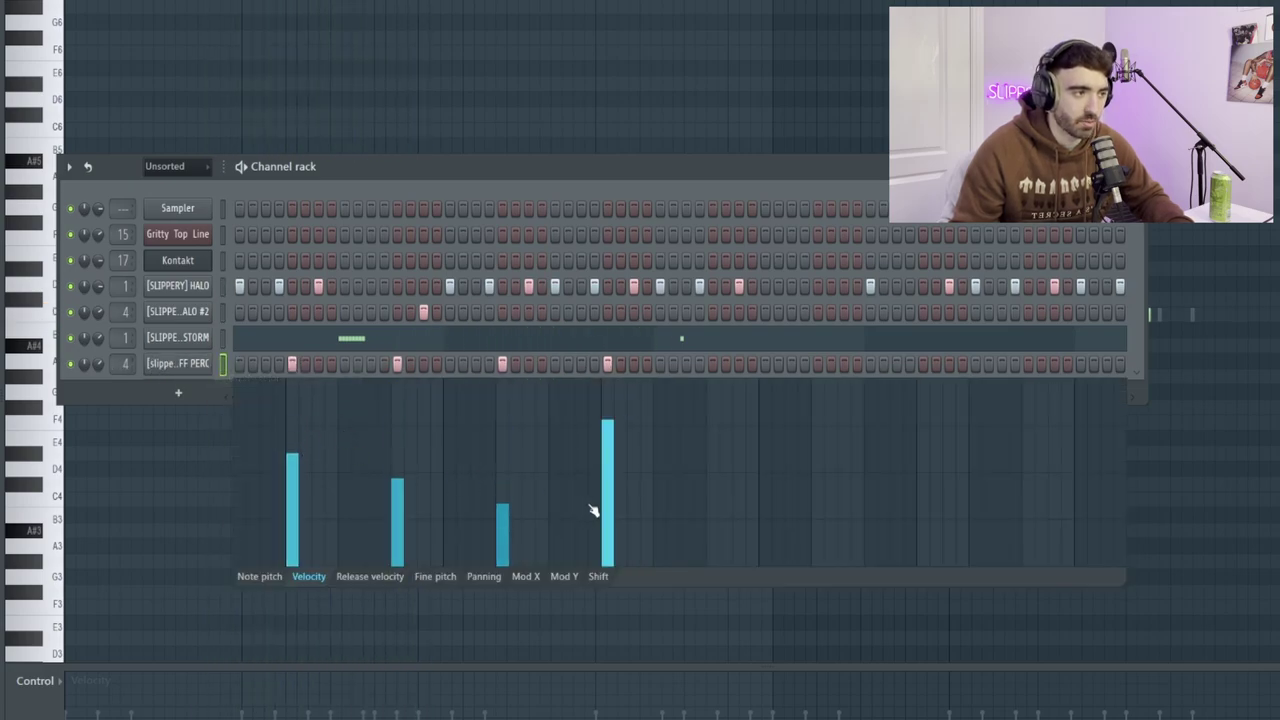
right_click(200, 363)
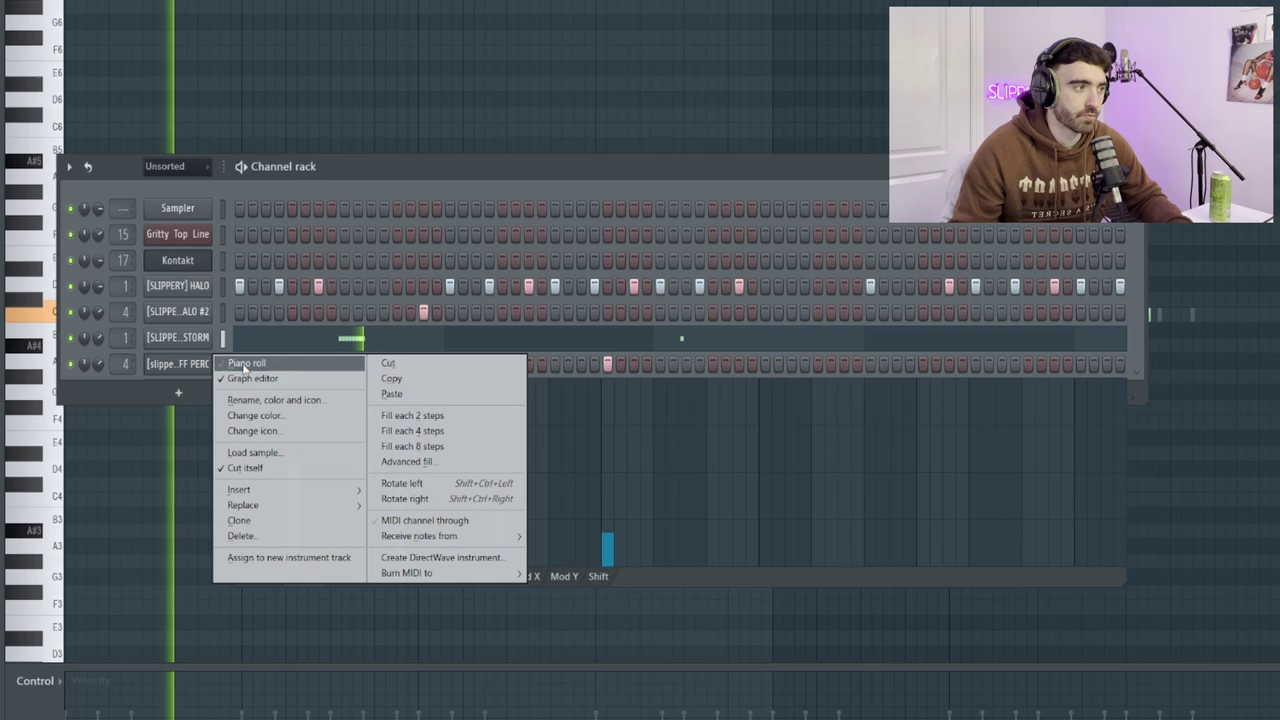
click(232, 364)
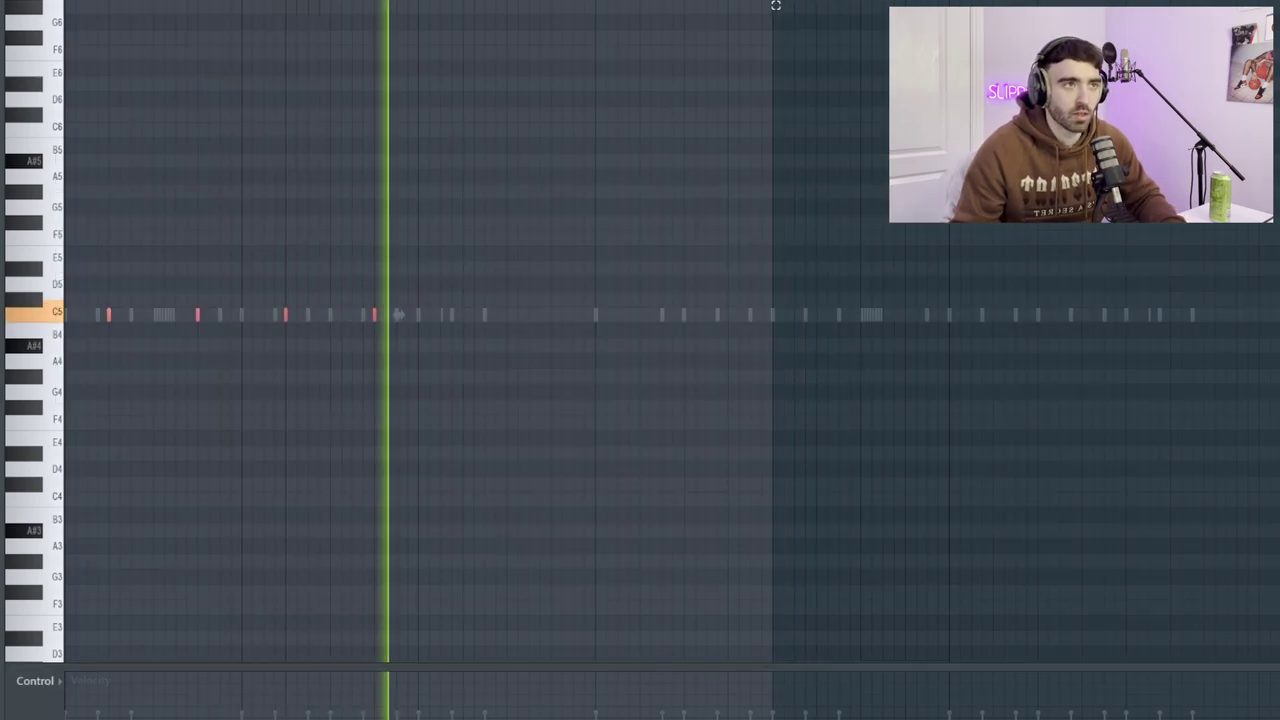
scroll(728, 142, down, 2)
key(F6)
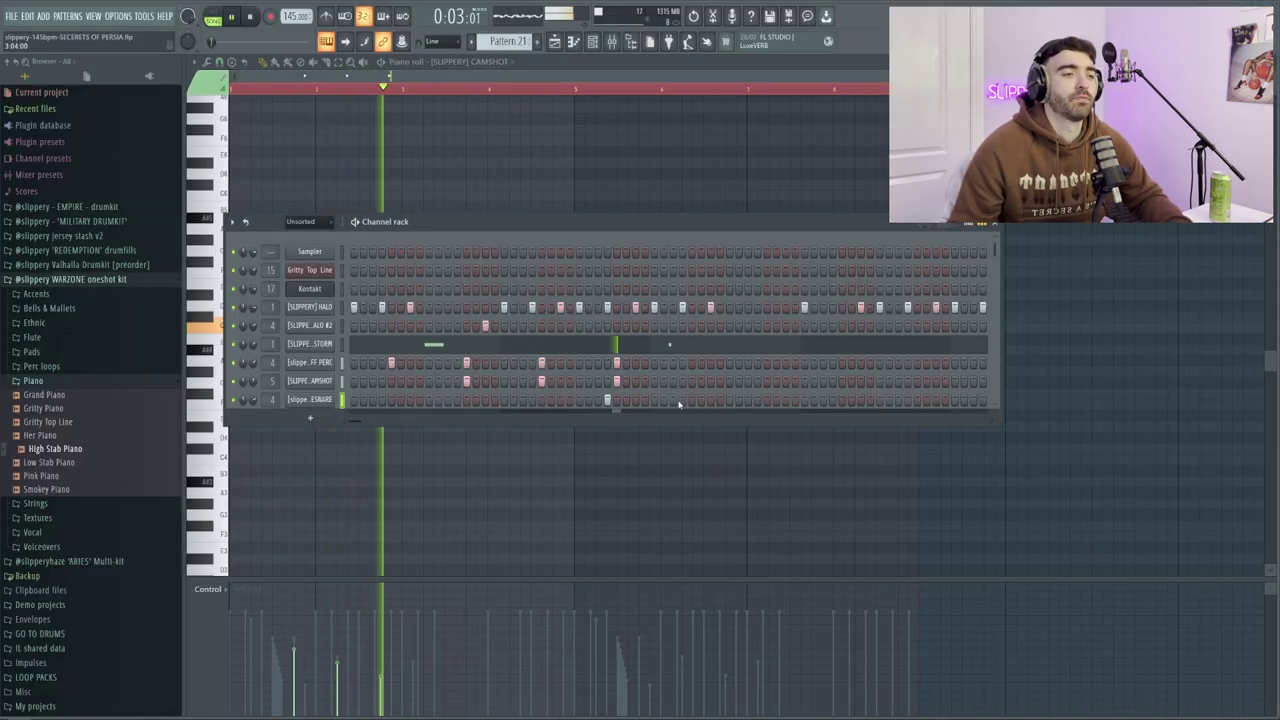
drag(584, 415, 430, 468)
key(space)
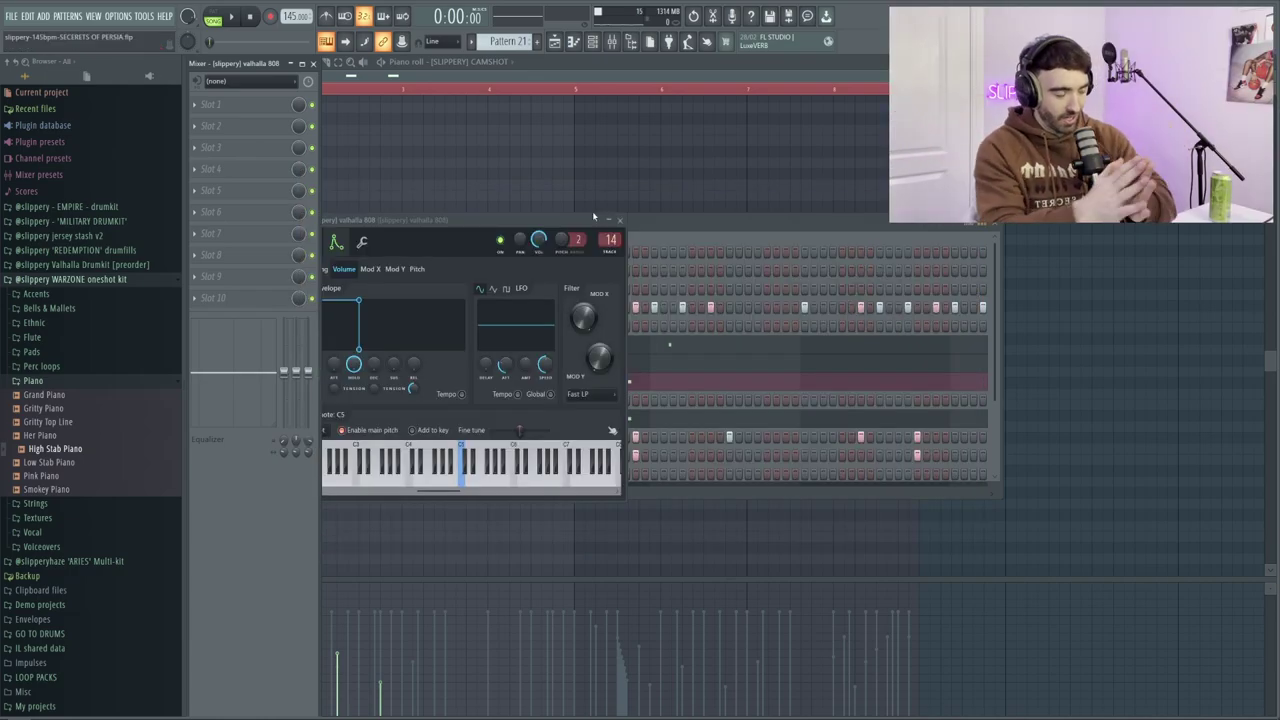
Step: Apply the valhalla mix 2 preset from Aries Mixer & Midi Kit > 808s to the 808
drag(410, 211, 527, 221)
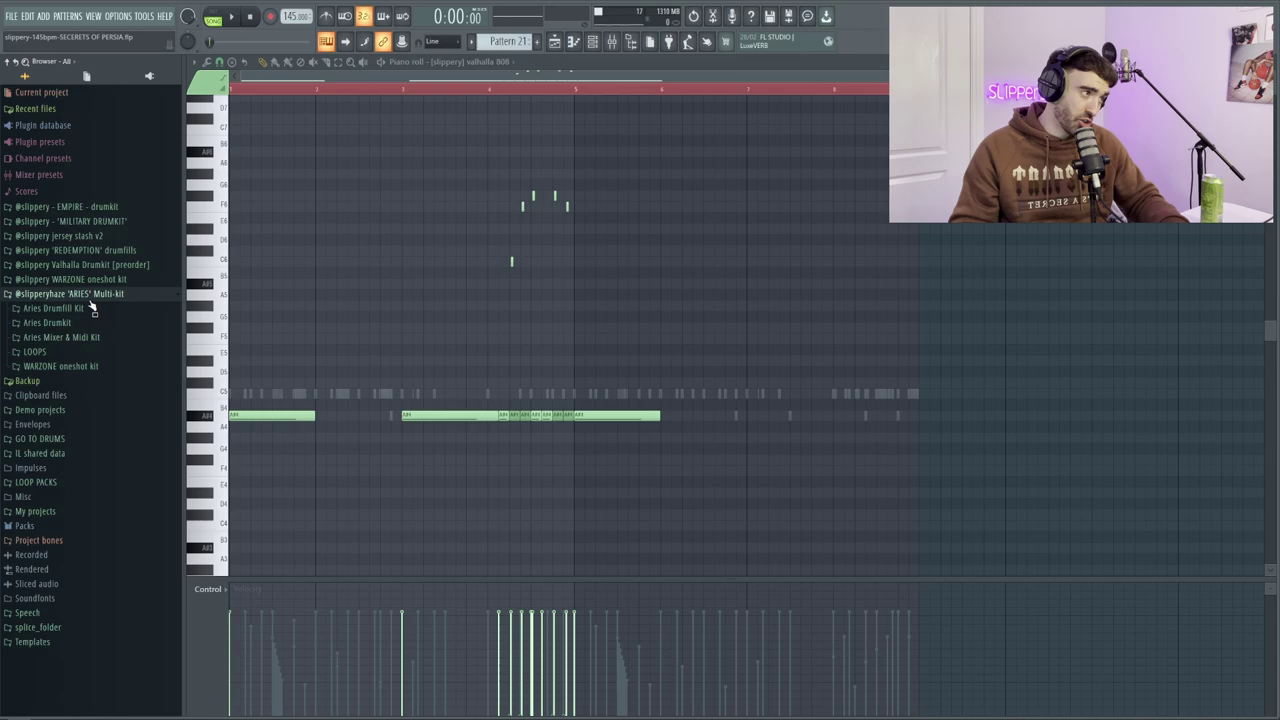
click(79, 338)
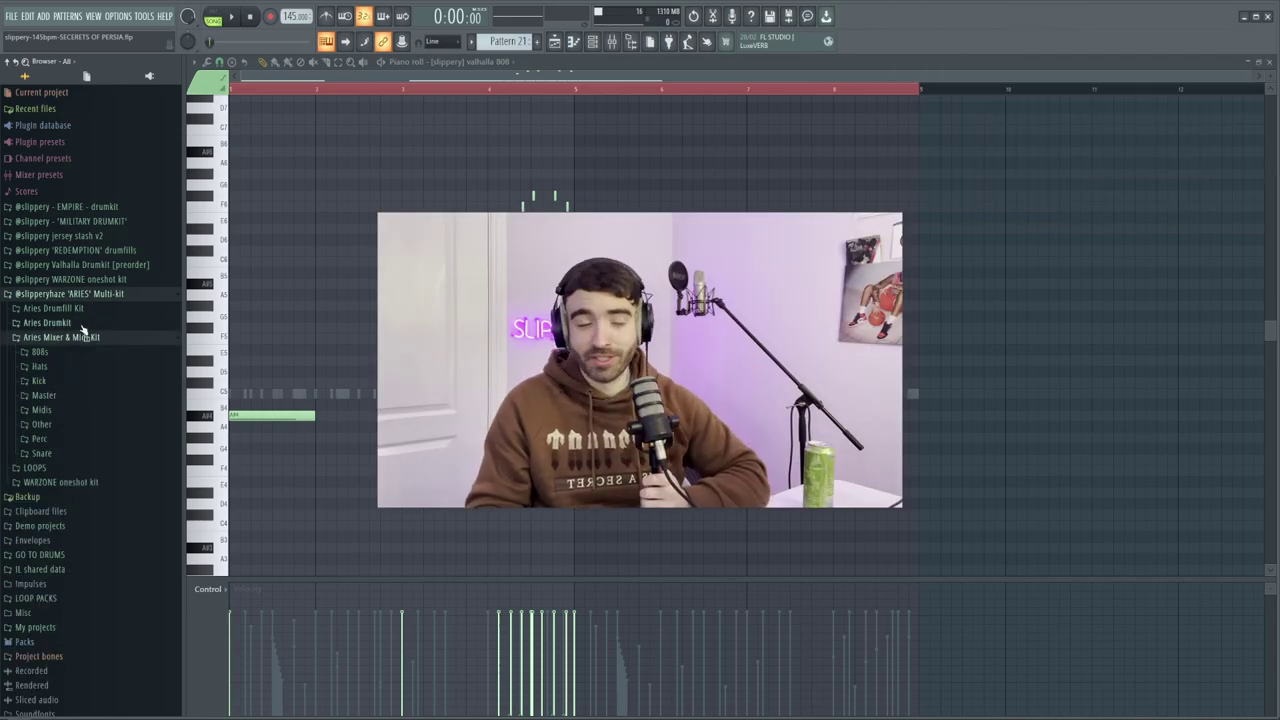
click(84, 355)
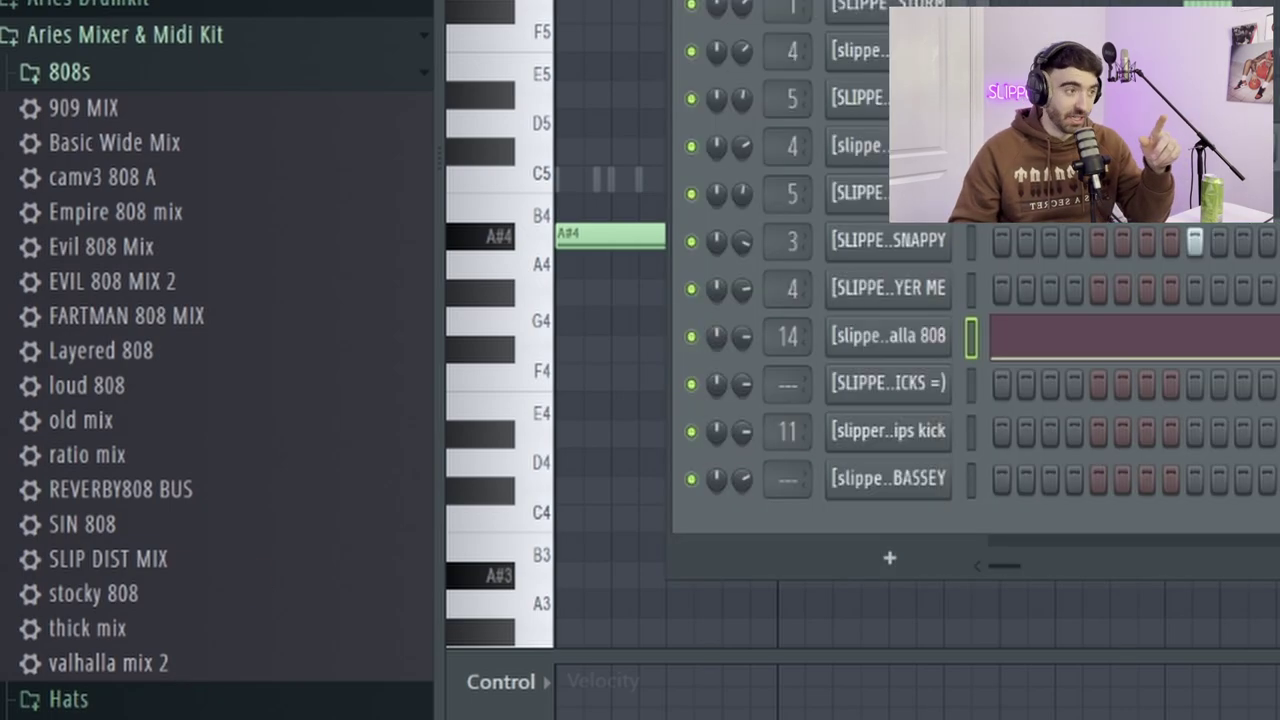
drag(150, 663, 153, 667)
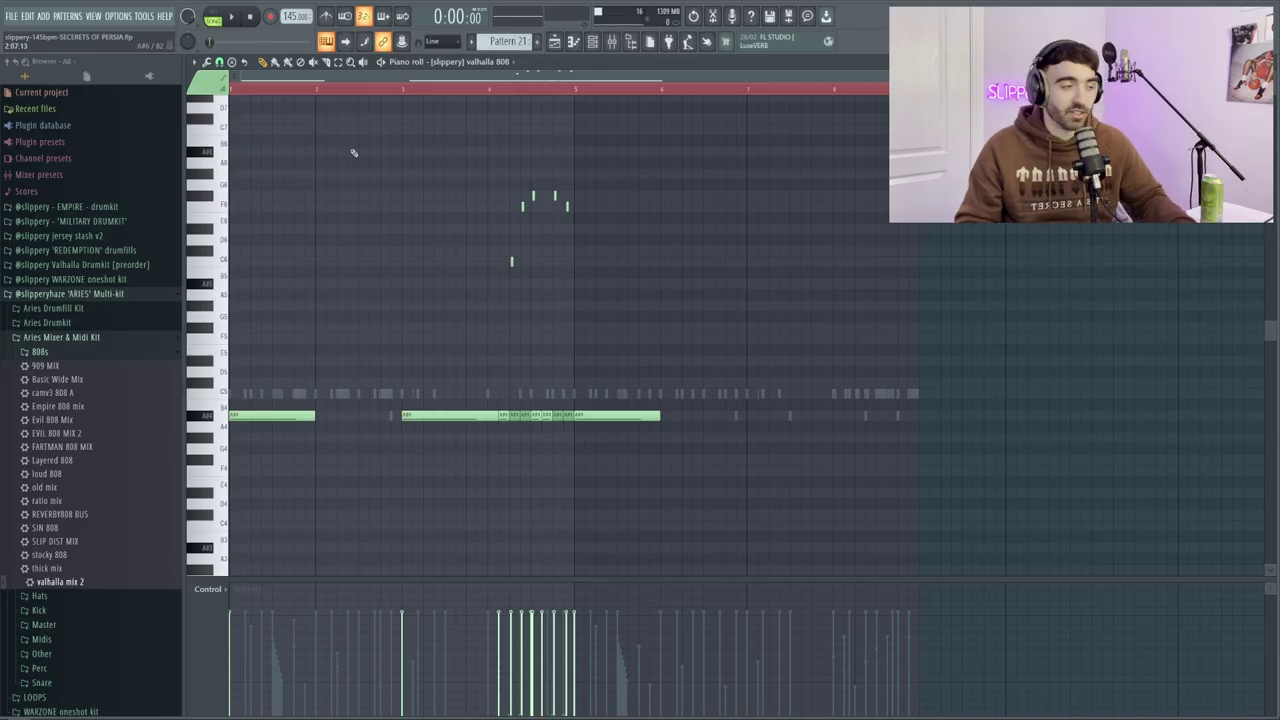
key(space)
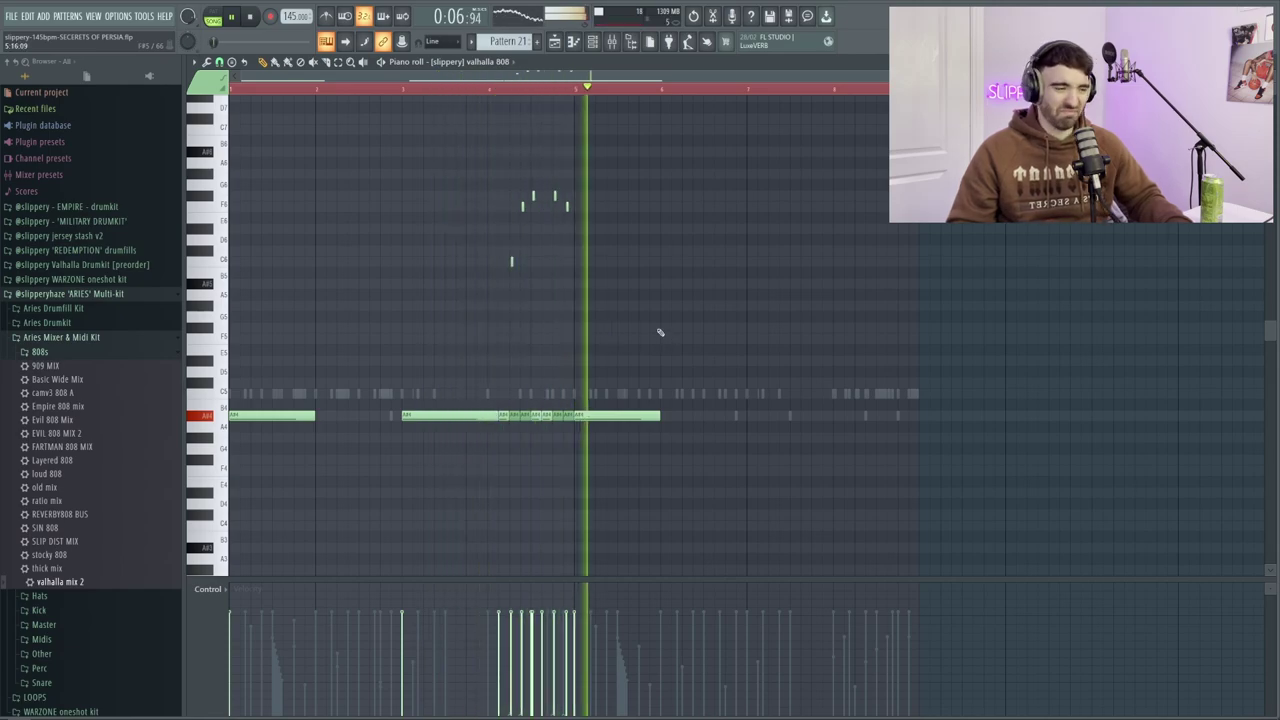
Step: Paint a run of sustained 808 notes after bar 6 plus a short higher note
scroll(651, 428, up, 2)
mouse_move(651, 428)
mouse_down()
mouse_move(875, 430)
mouse_move(930, 416)
mouse_up()
scroll(929, 417, down, 1)
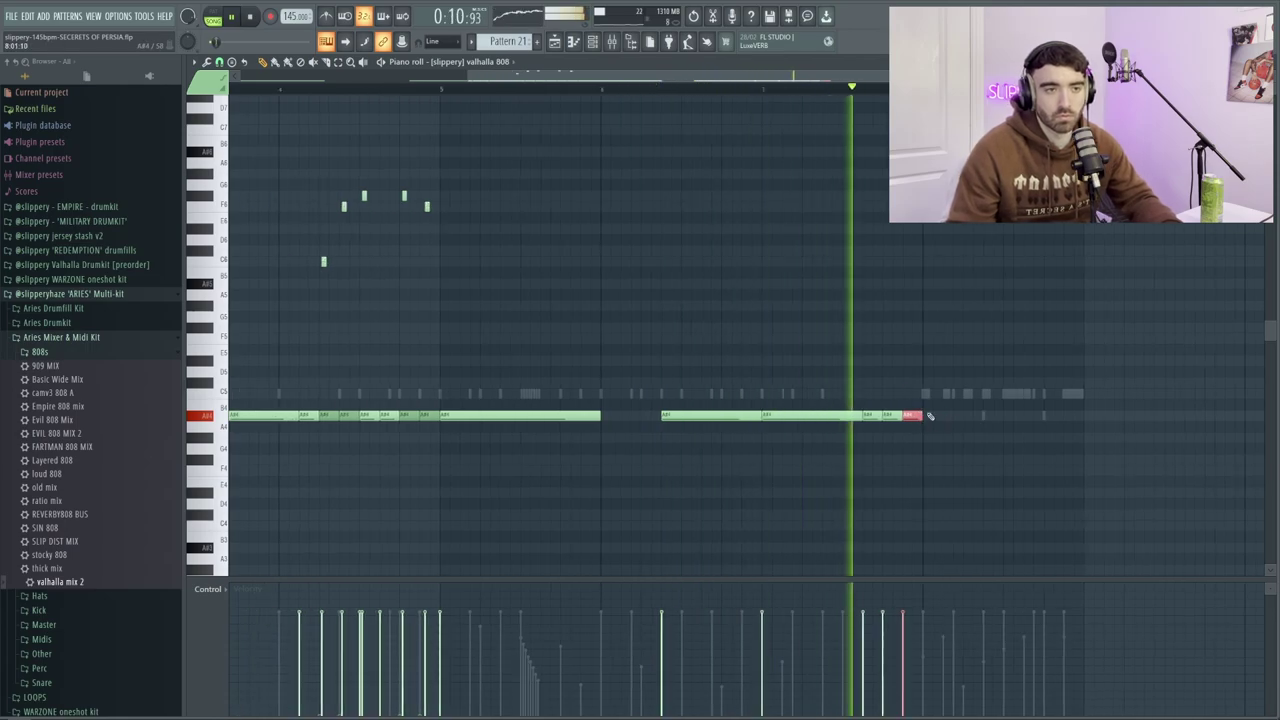
click(888, 243)
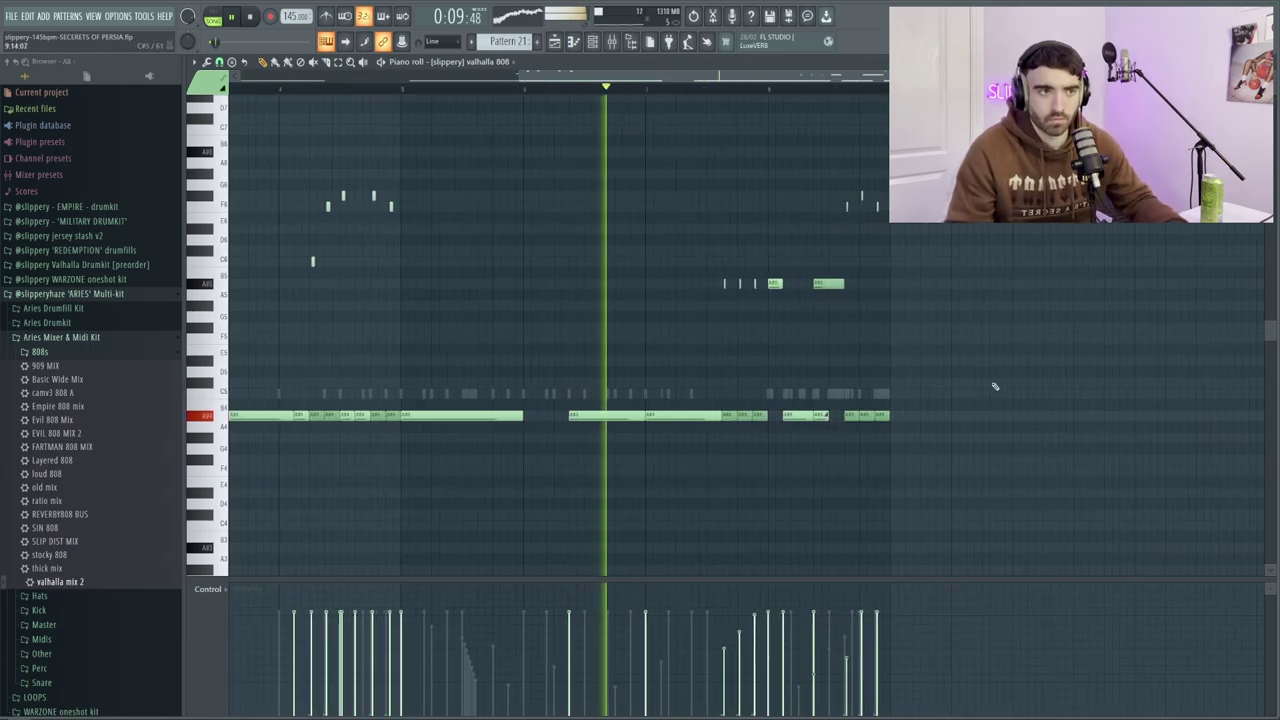
scroll(994, 386, up, 1)
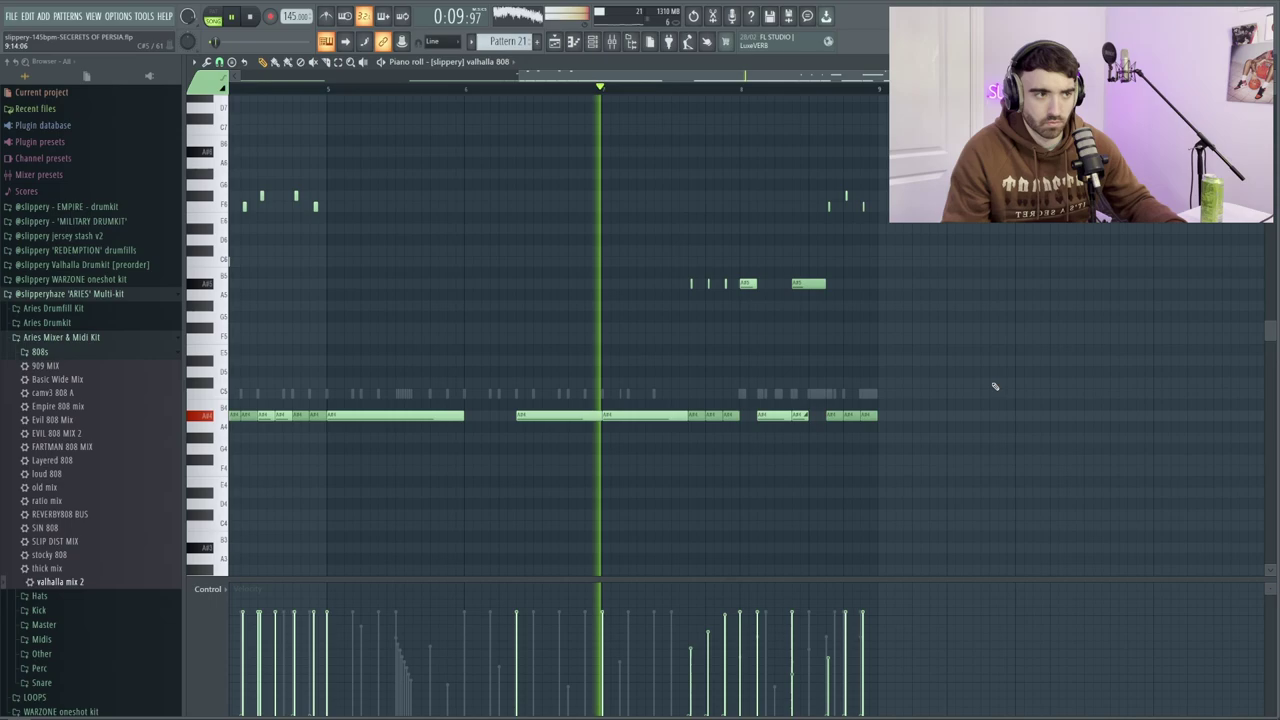
scroll(994, 386, up, 1)
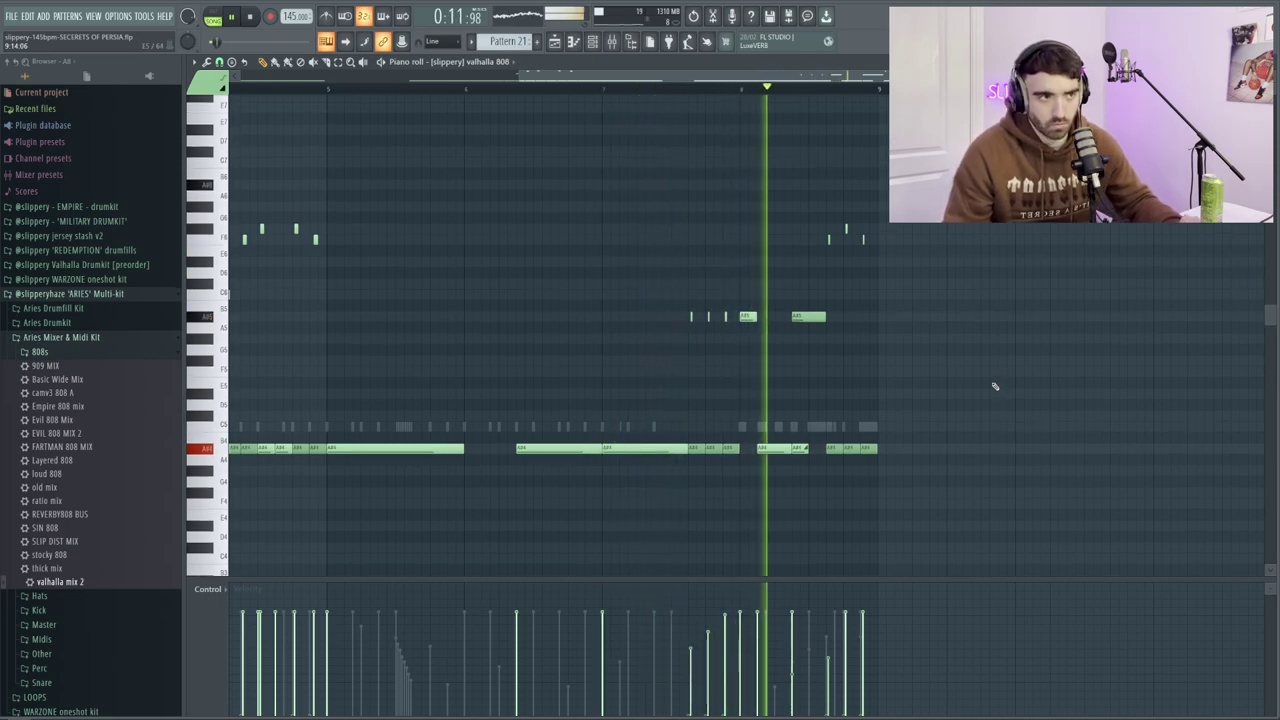
scroll(995, 386, down, 1)
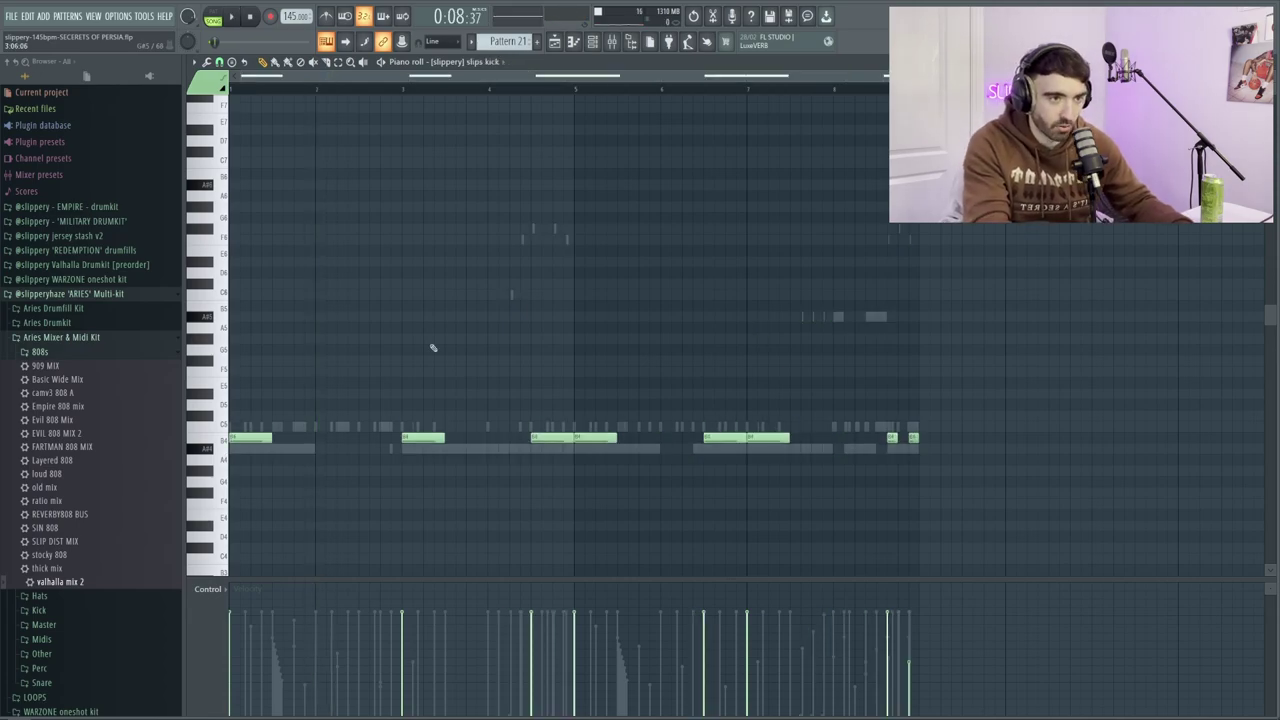
Step: Transpose all slips kick notes down one semitone and play the pattern back
key(shift+Down)
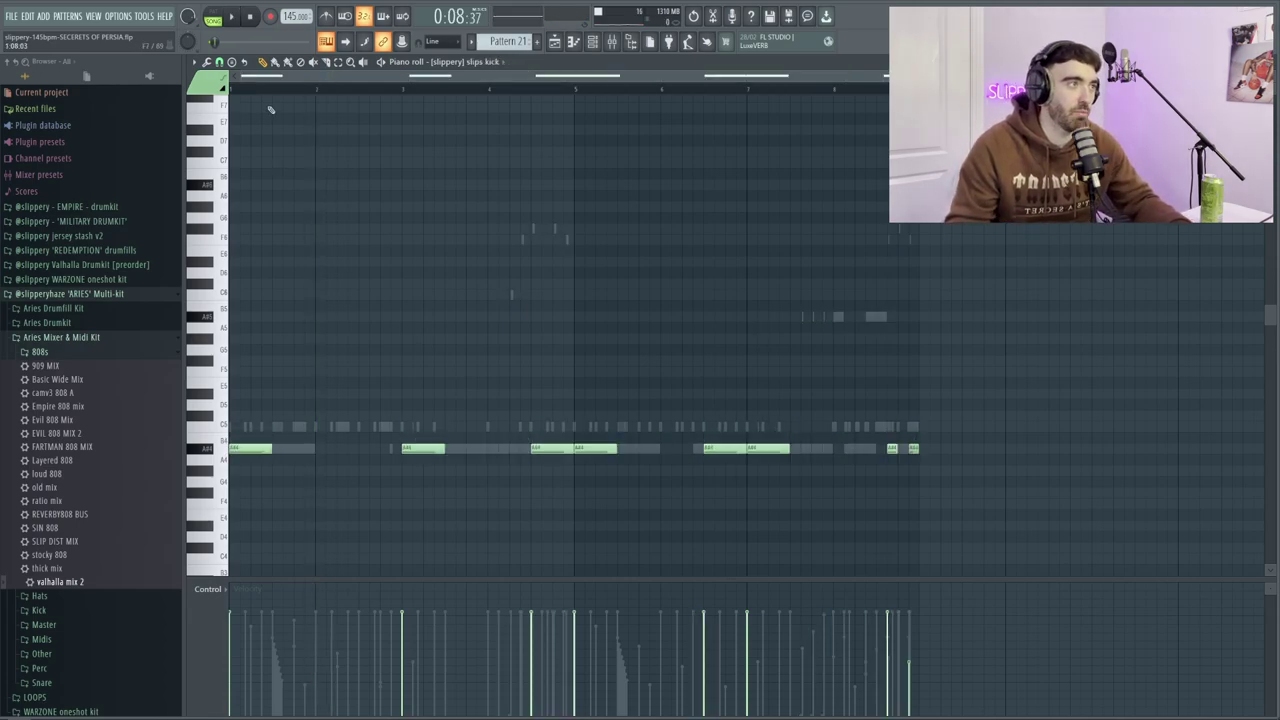
key(space)
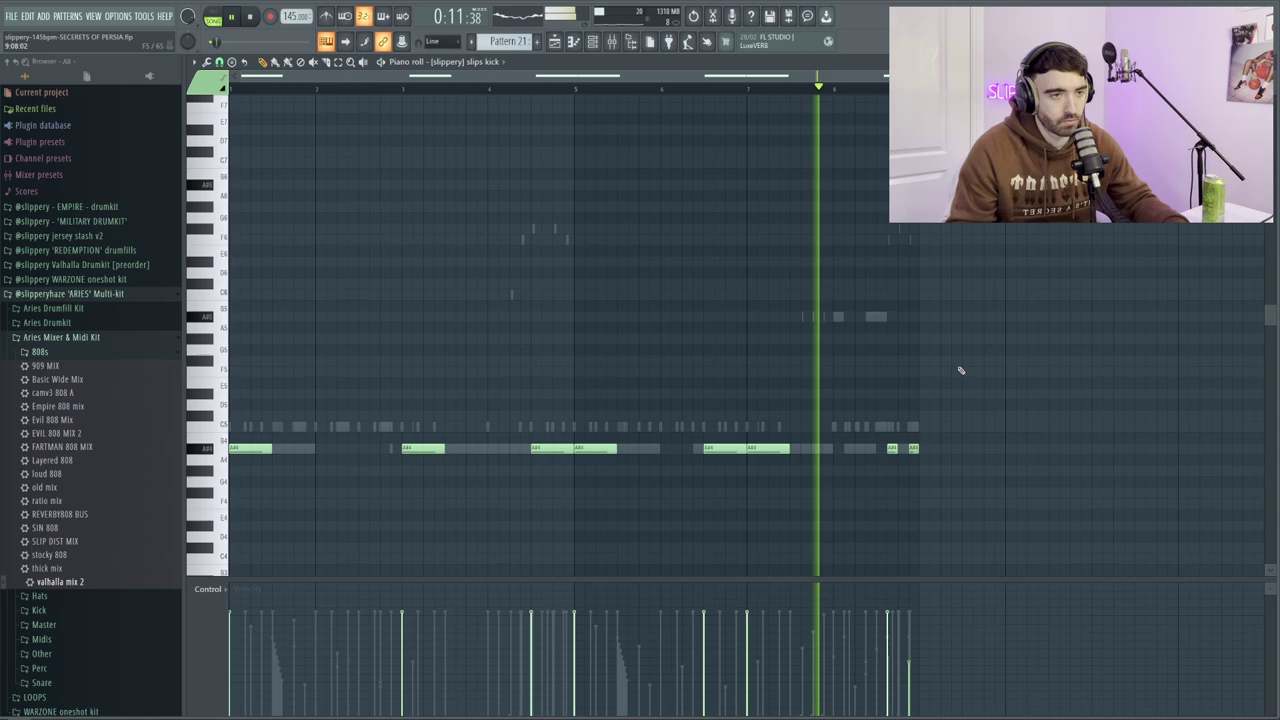
scroll(960, 370, up, 1)
scroll(837, 380, down, 1)
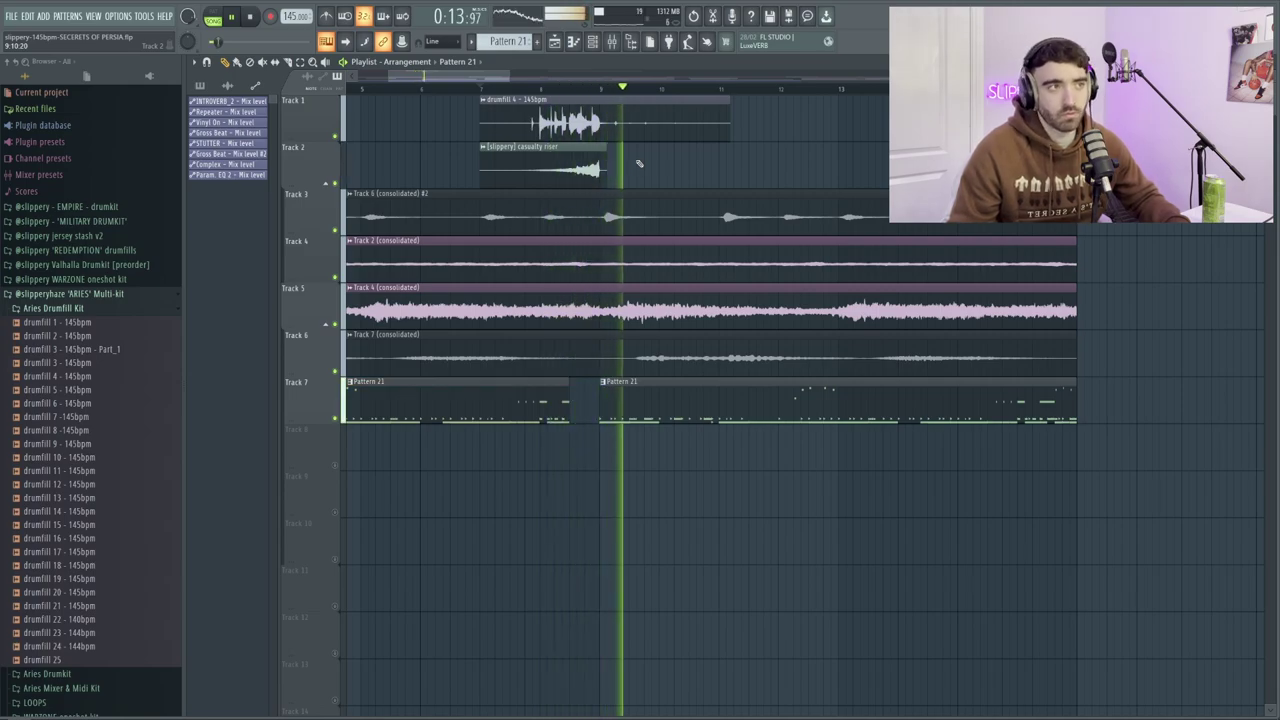
Step: Place the Track 6 (consolidated) clip after Track 4's pad and restore the clips after bar 17
drag(640, 163, 1147, 261)
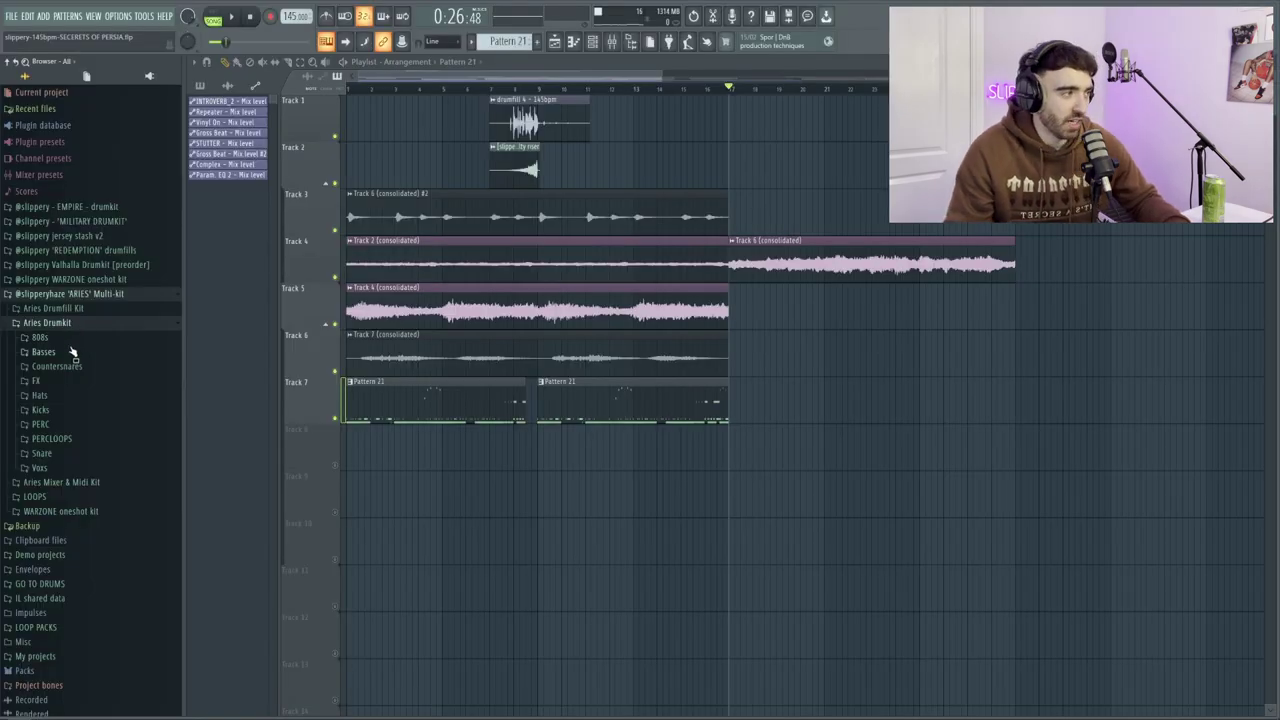
click(50, 345)
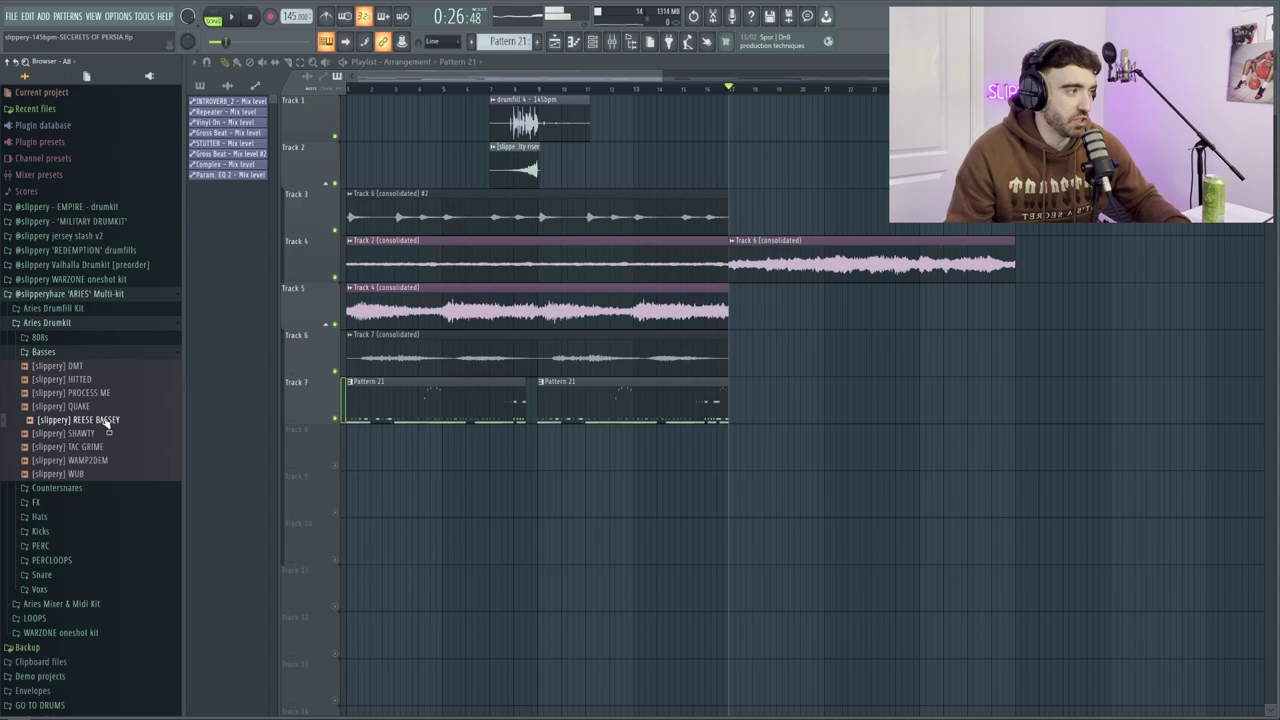
key(ctrl+z)
Step: Play back the full drum and 808 arrangement to review it
scroll(806, 183, up, 2)
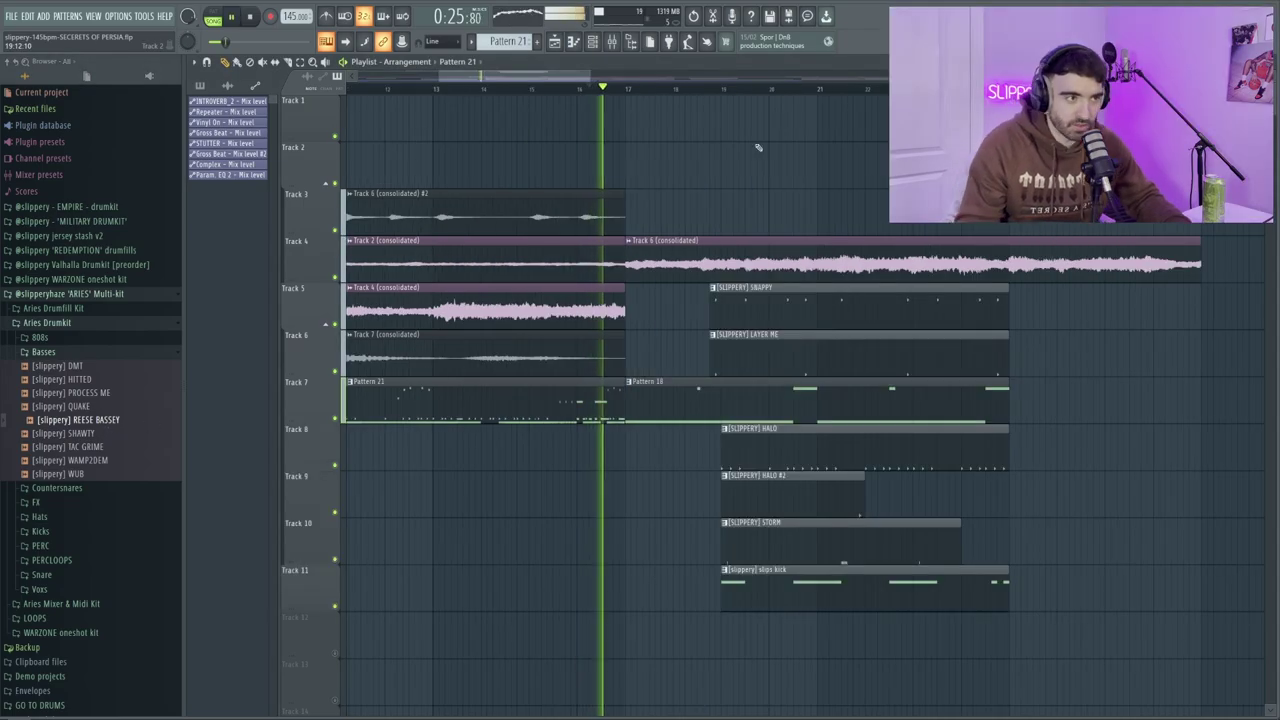
key(space)
scroll(840, 186, down, 3)
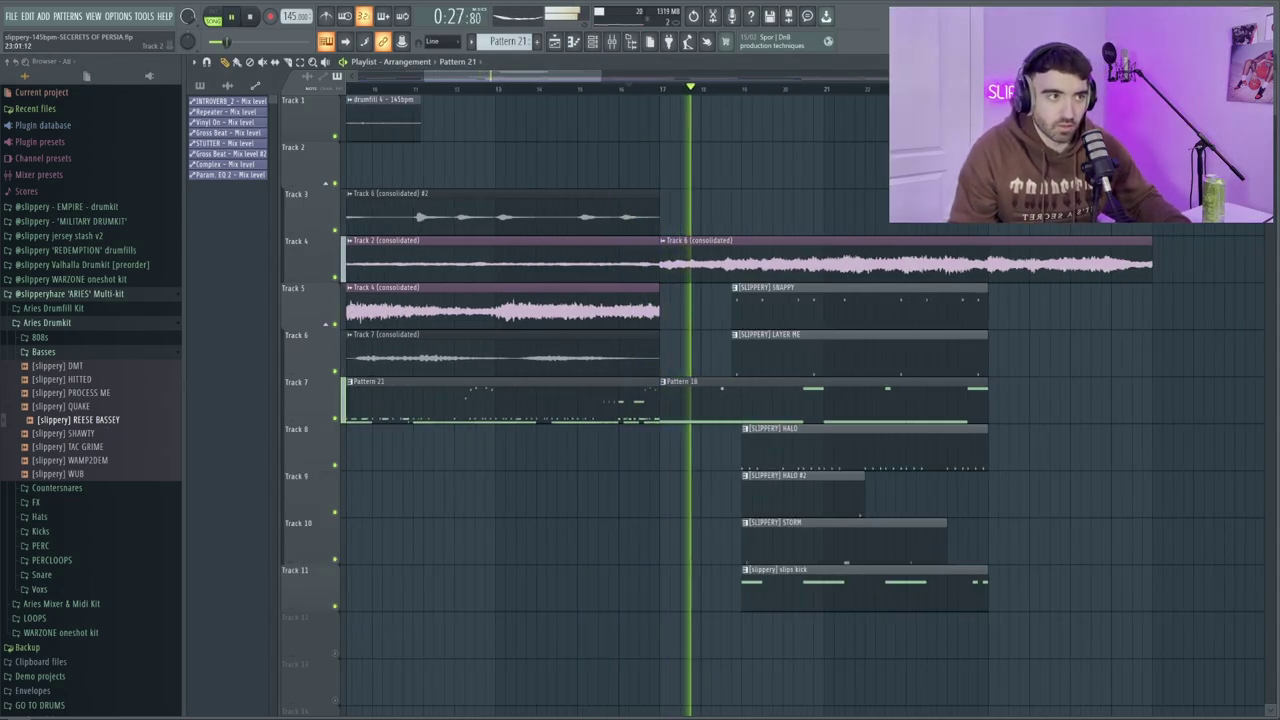
scroll(840, 186, up, 2)
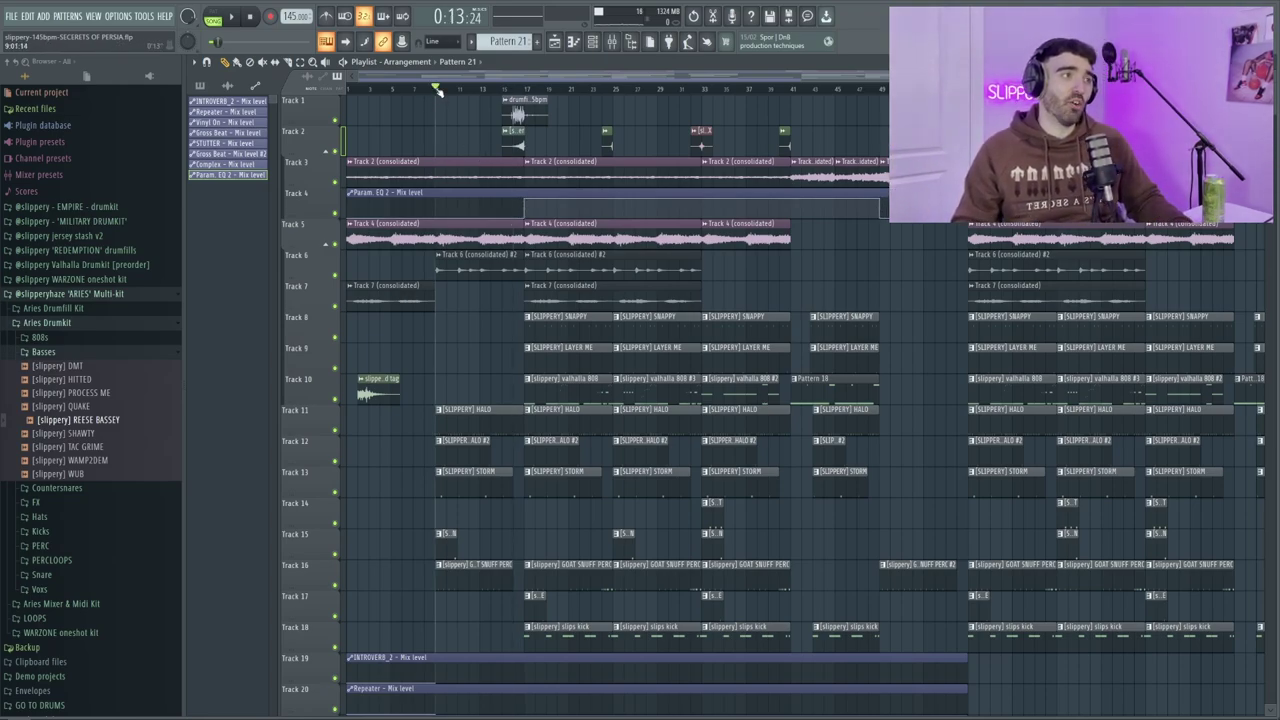
key(space)
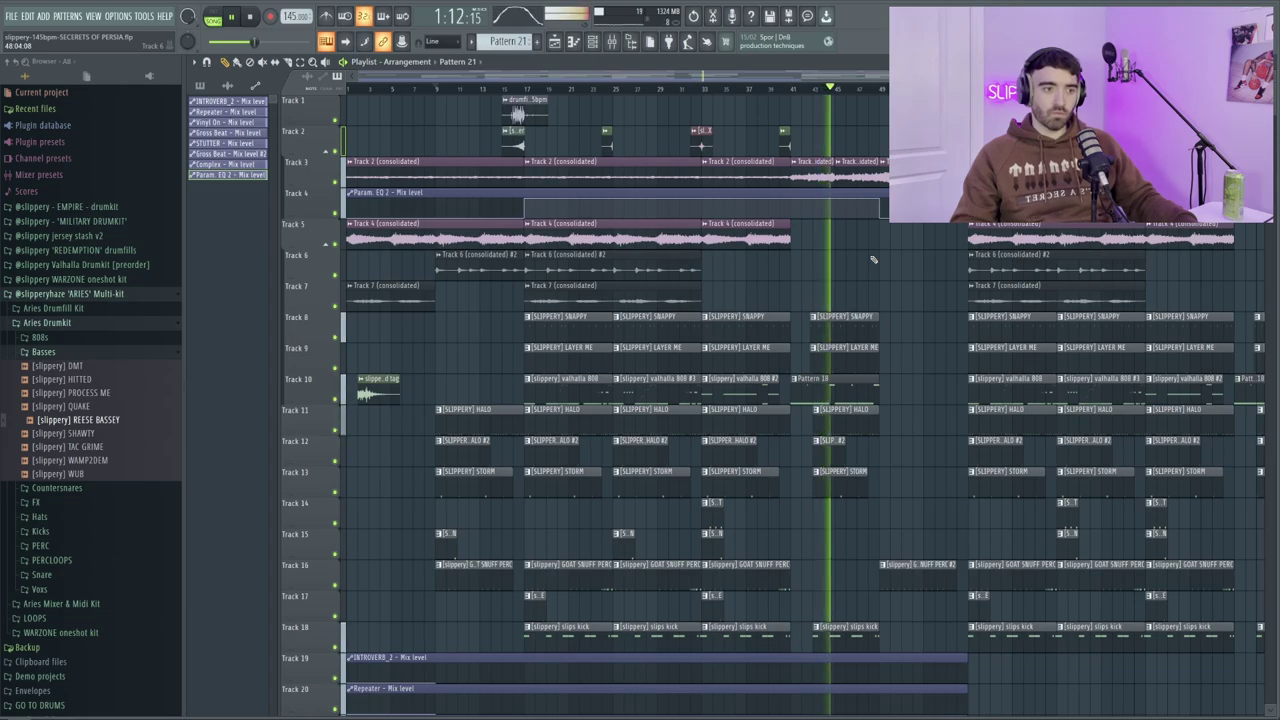
ctrl+scroll(873, 260, up, 3)
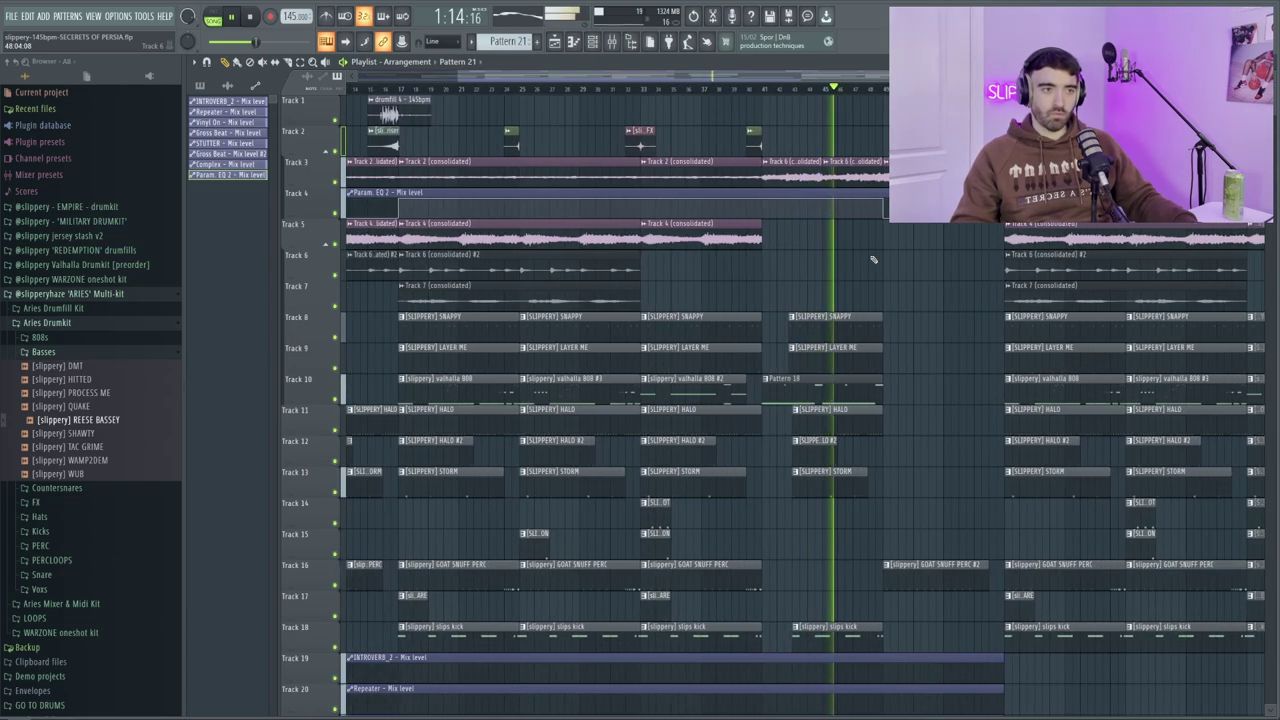